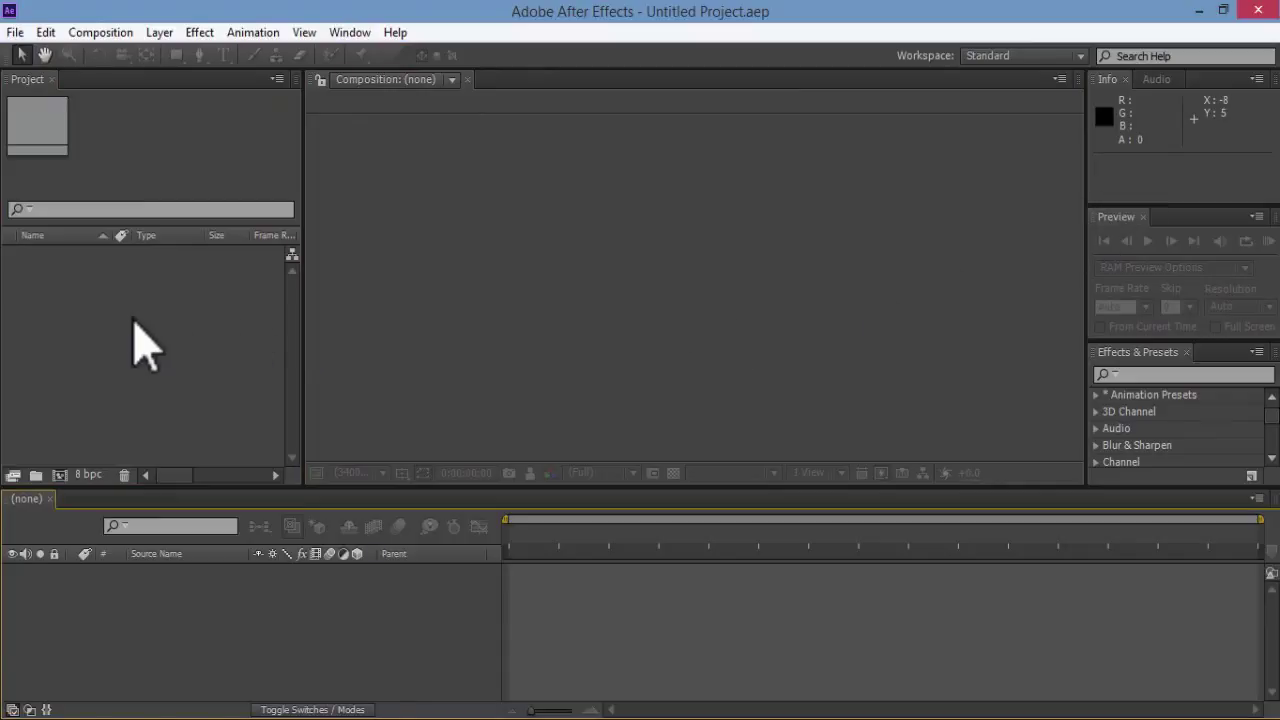
Step: Import AE KT Audio File from the Kinetic Typography folder in Documents
click(15, 32)
click(367, 258)
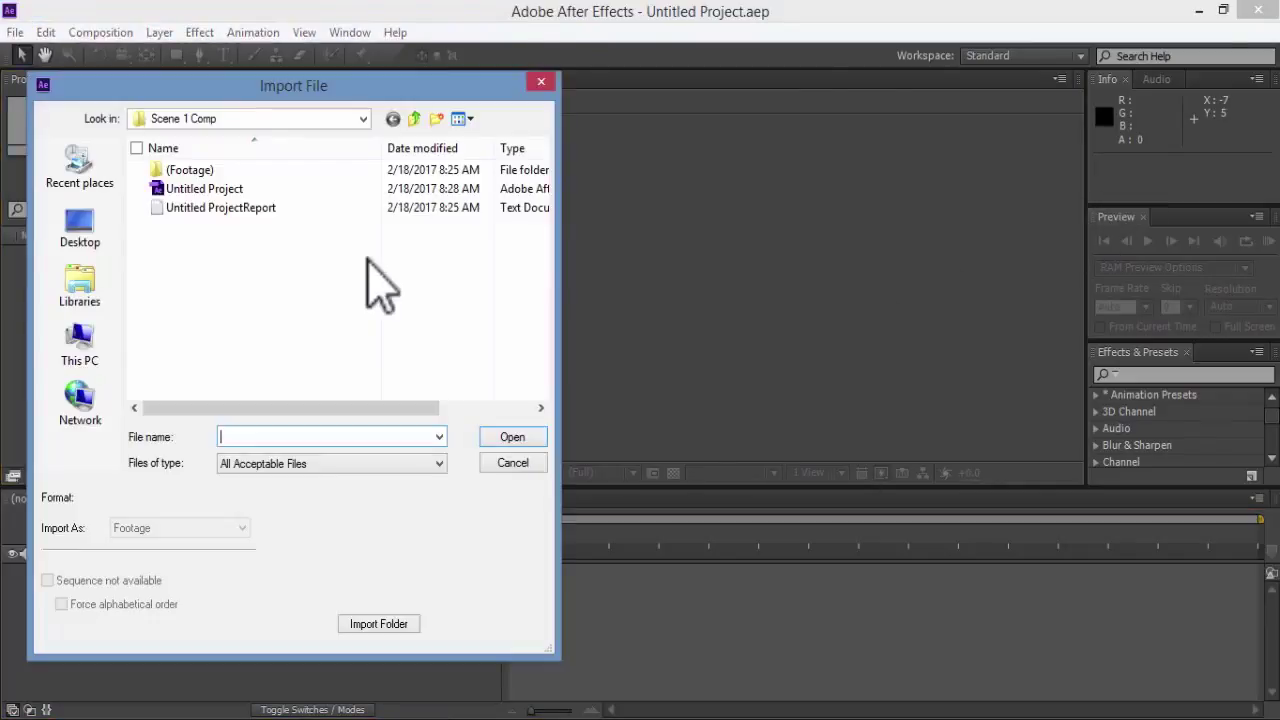
click(100, 238)
scroll(534, 168, down, 5)
click(60, 292)
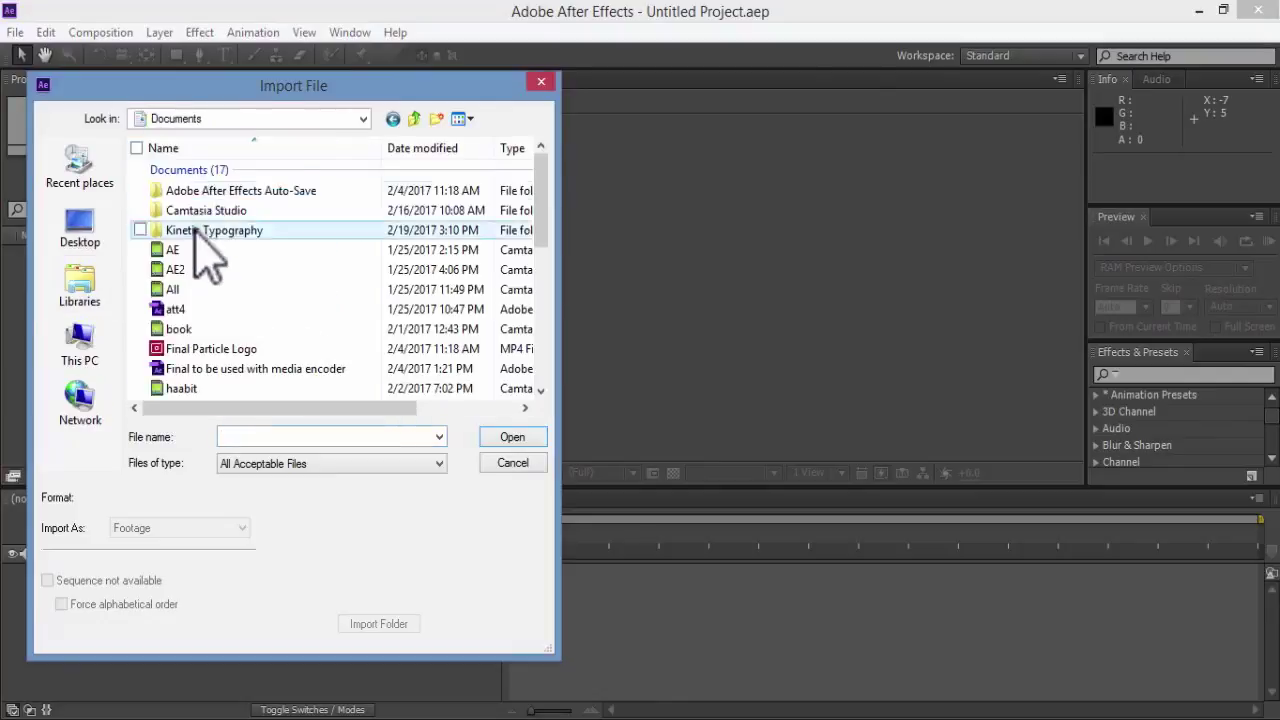
double_click(197, 232)
scroll(229, 371, down, 10)
scroll(214, 386, up, 5)
drag(543, 290, 545, 245)
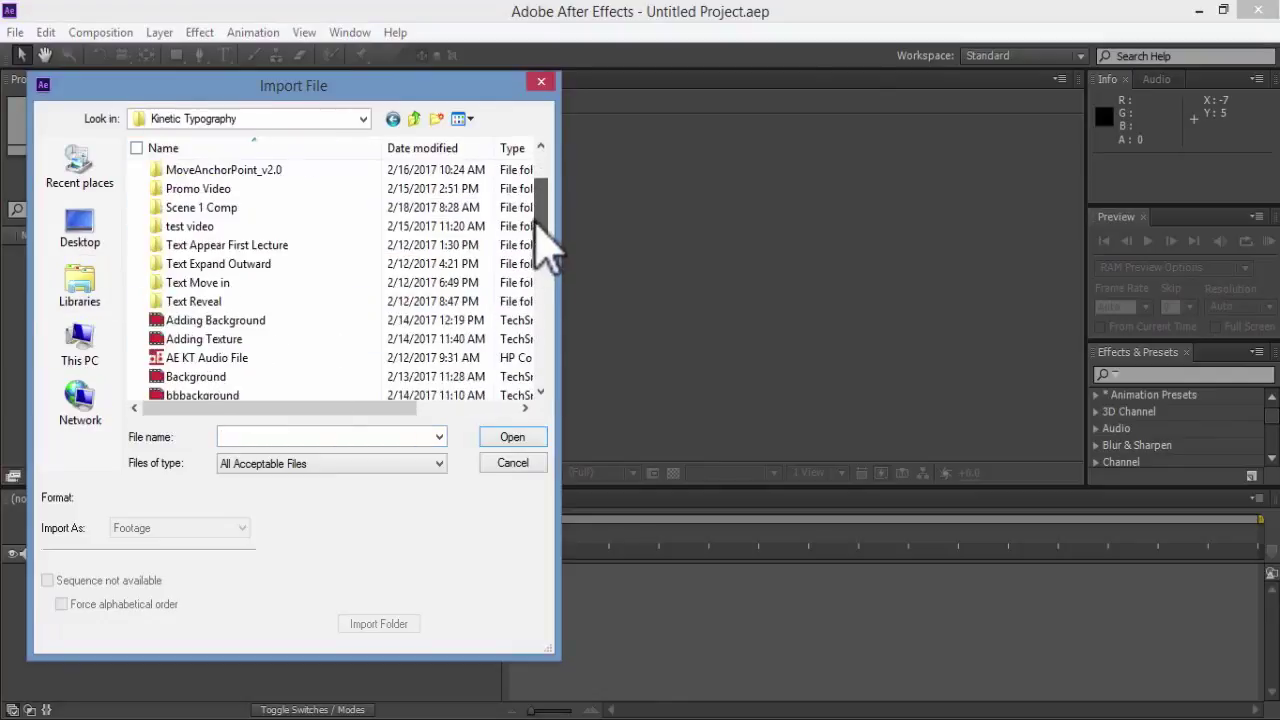
double_click(207, 357)
Step: Create a new 1920 x 1080 composition at 29.97 fps, 30 seconds long, accepting the offered settings
click(177, 663)
click(157, 391)
key(ctrl+n)
key(Return)
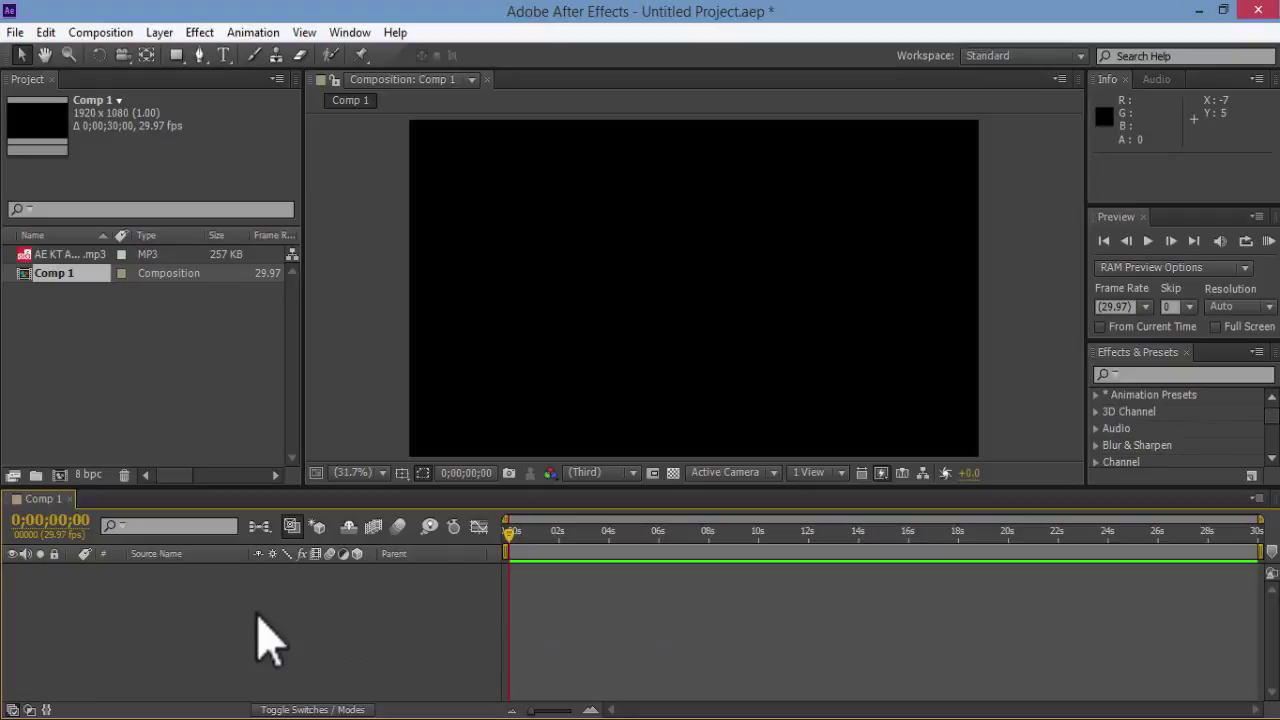
Step: Add a text layer reading "text 1" at 435 px and duplicate it below as "text 2"
click(223, 55)
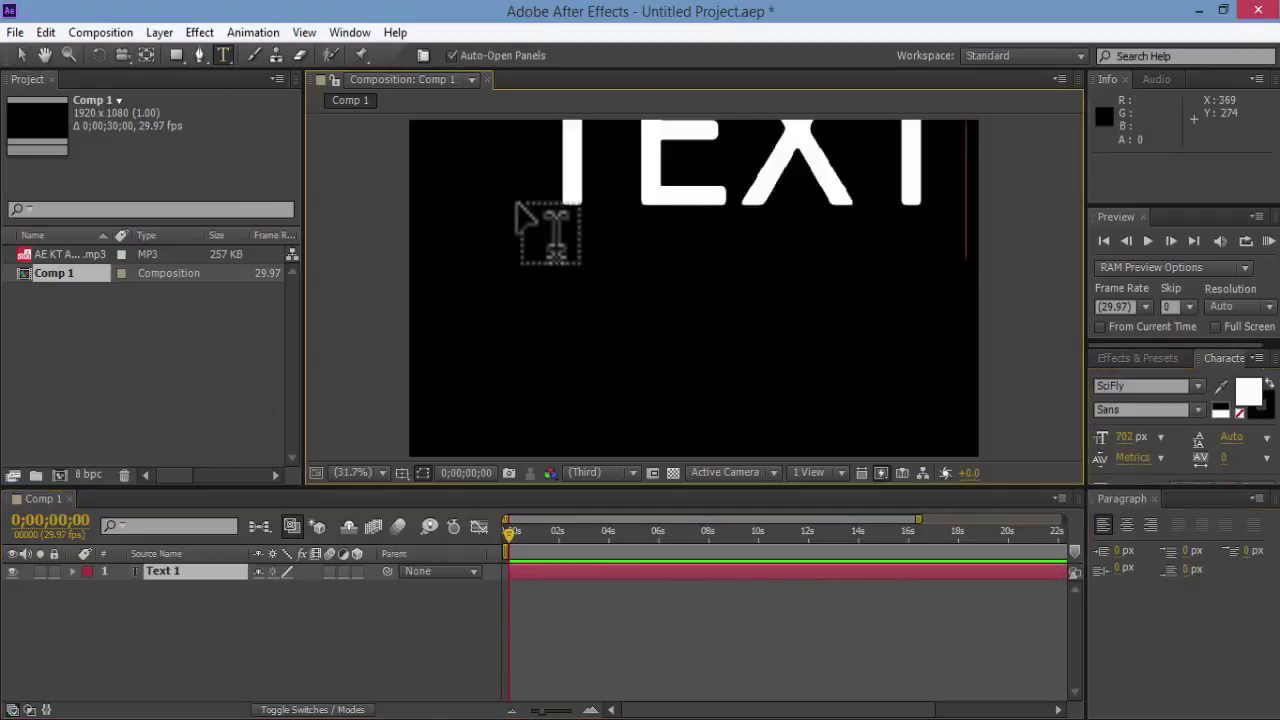
drag(529, 214, 1025, 438)
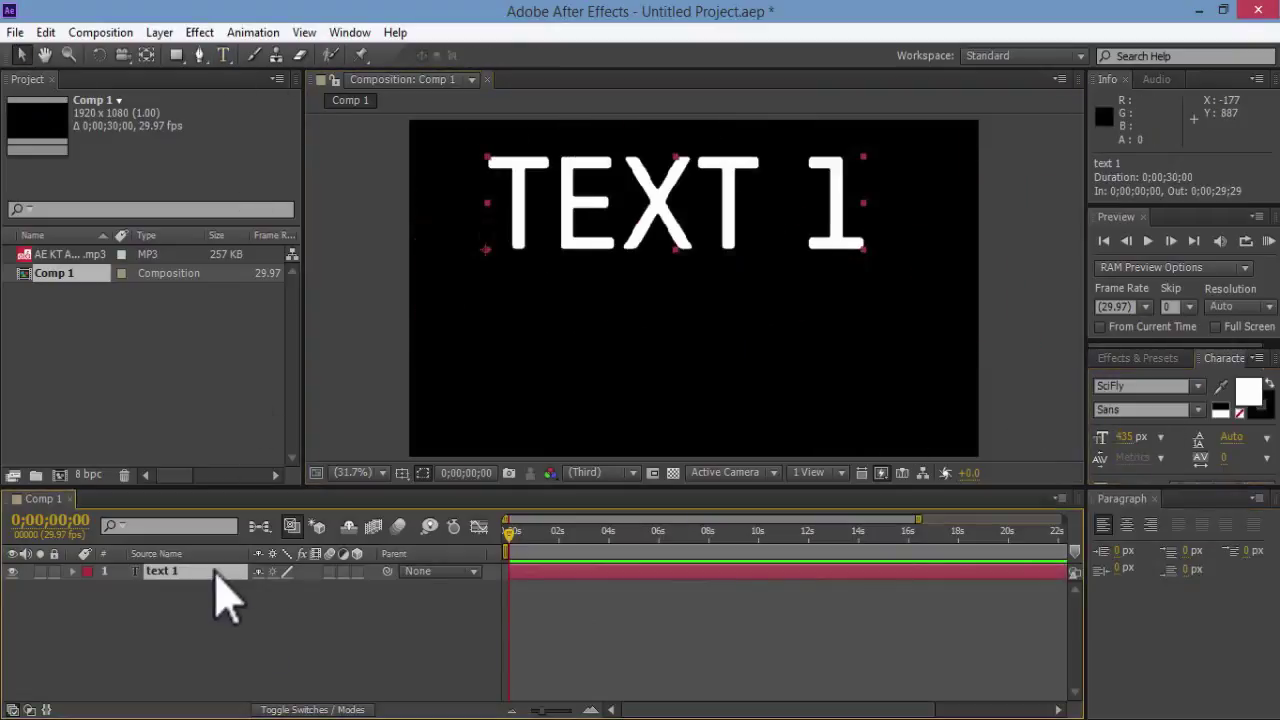
key(ctrl+d)
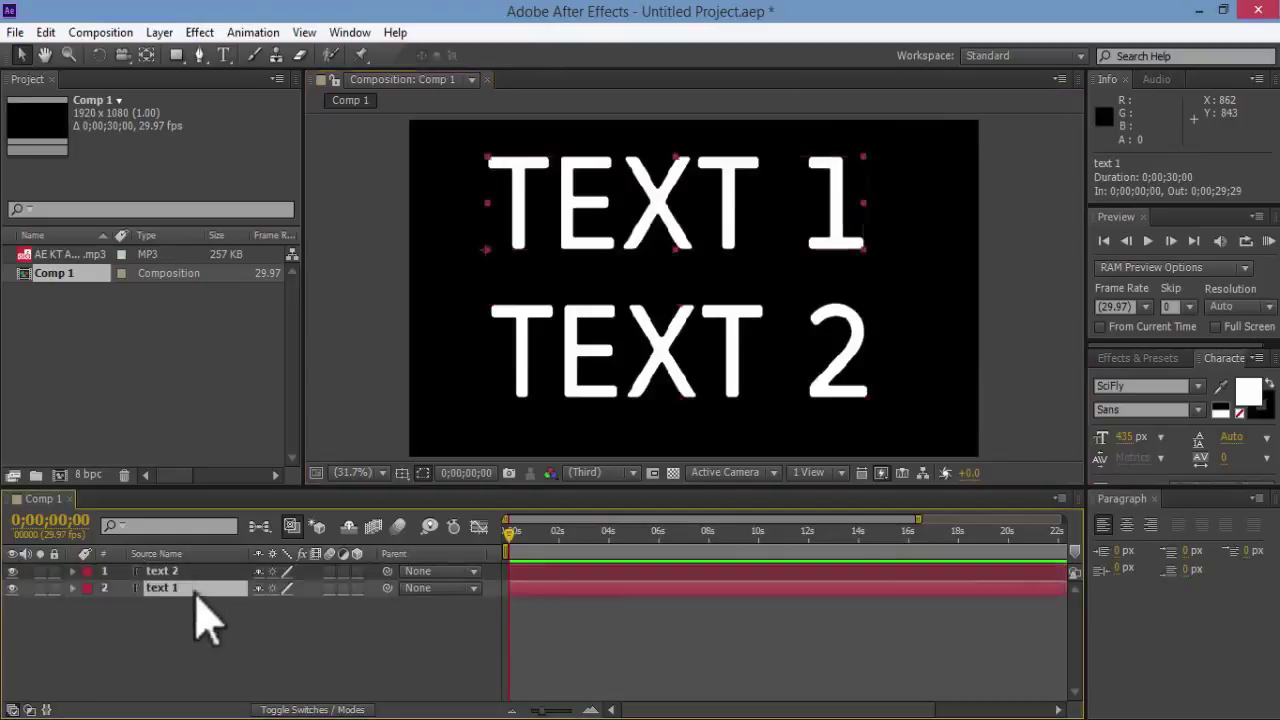
Step: Add the AE KT audio file to the timeline and reorder the layers as audio, text 1, text 2
drag(60, 254, 106, 612)
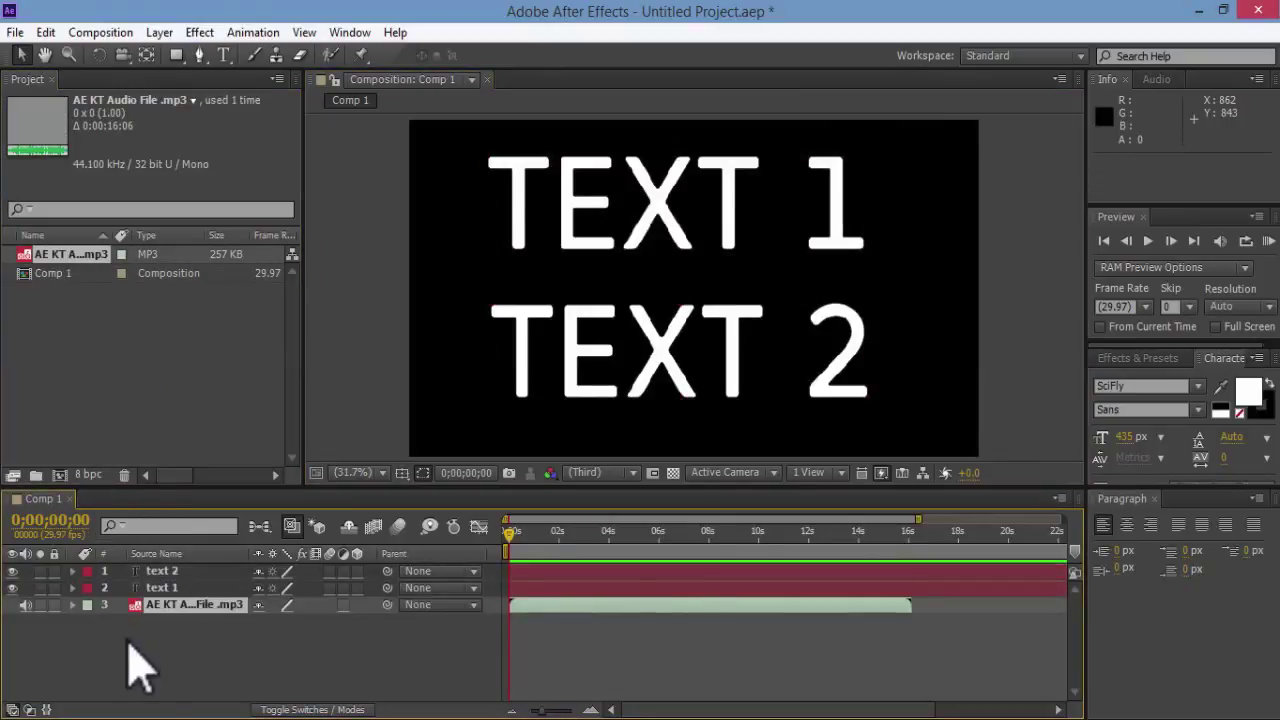
click(195, 588)
click(195, 571)
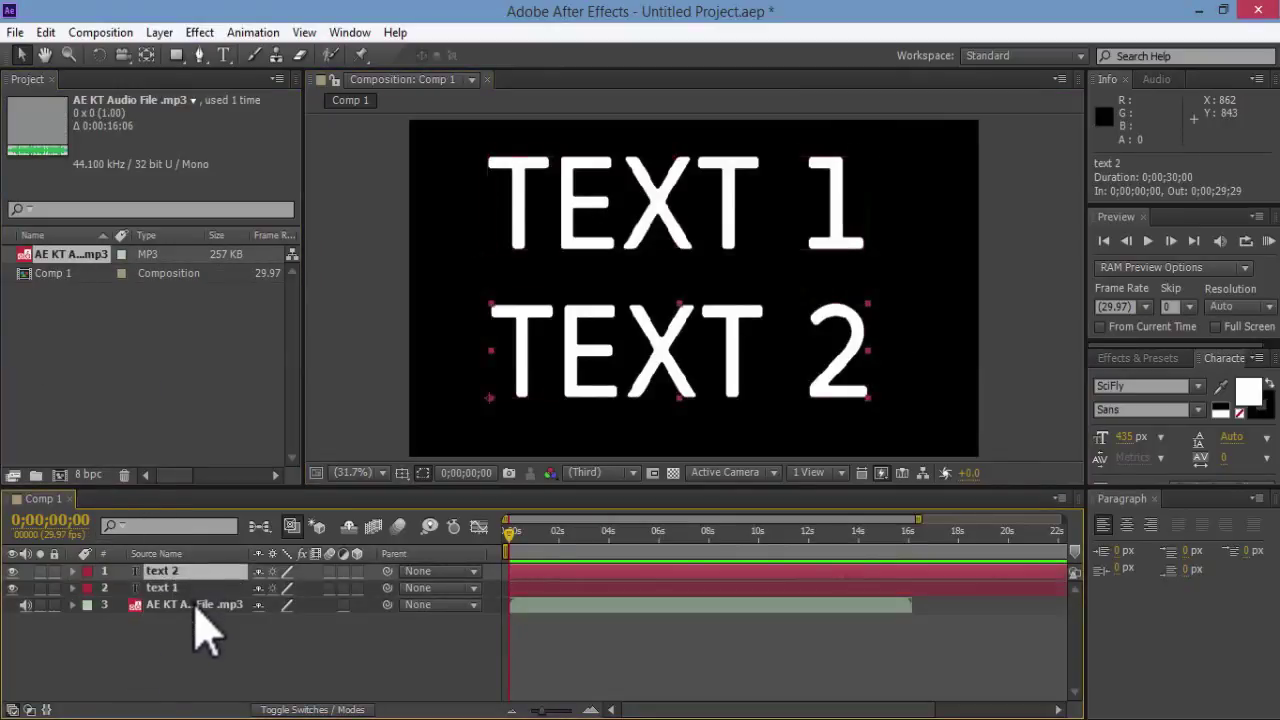
drag(187, 573, 185, 602)
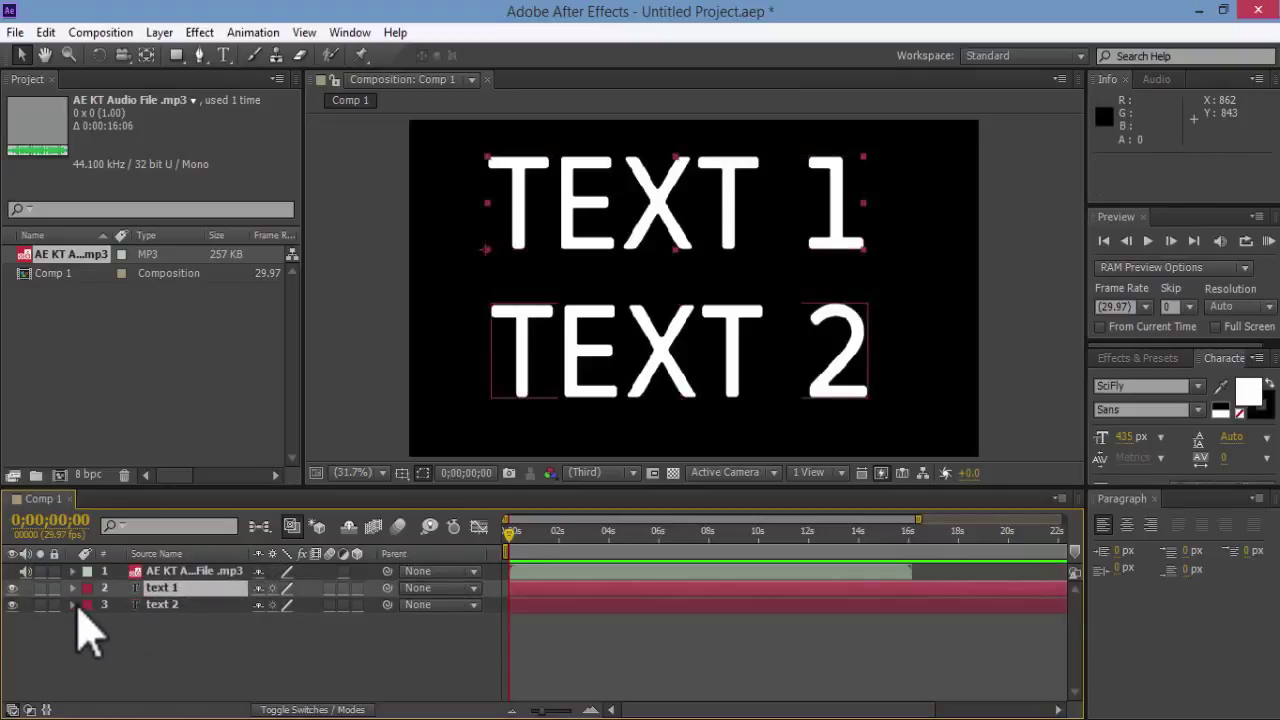
Step: Examine the text 2 layer's Text and Transform property groups, and collapse them again
click(73, 605)
click(89, 638)
scroll(100, 640, down, 1)
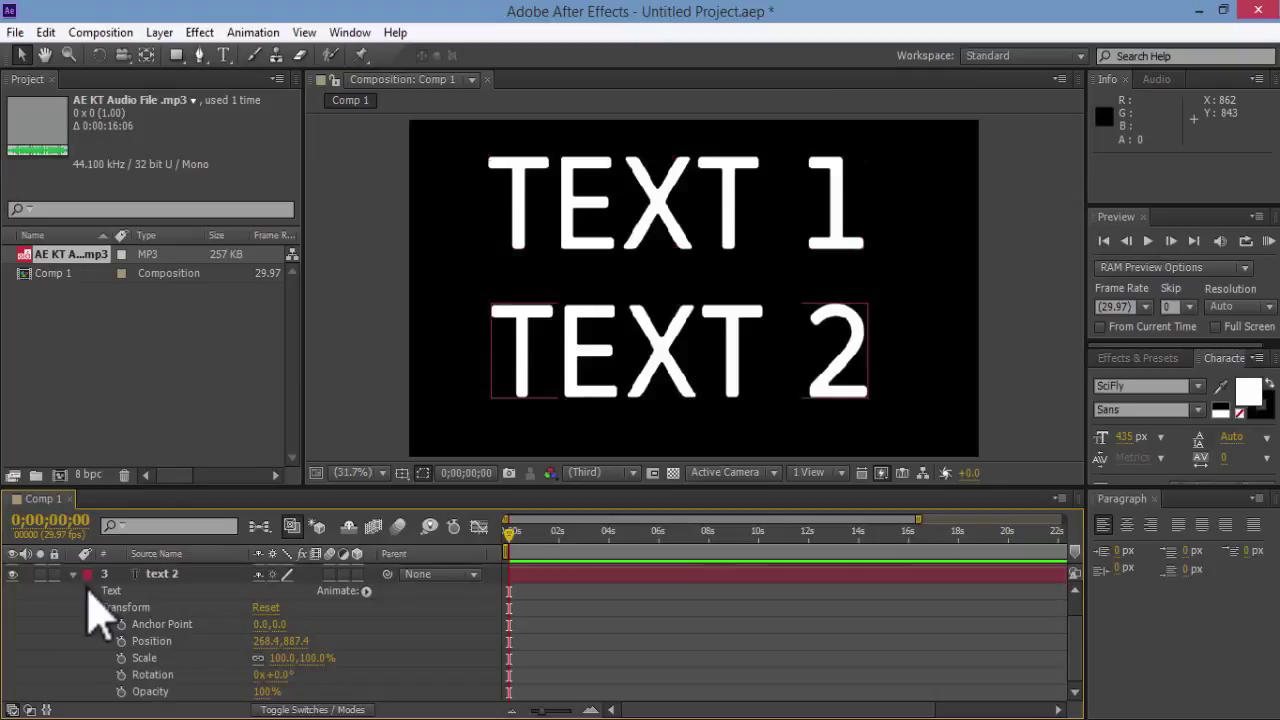
click(89, 590)
click(89, 590)
click(89, 607)
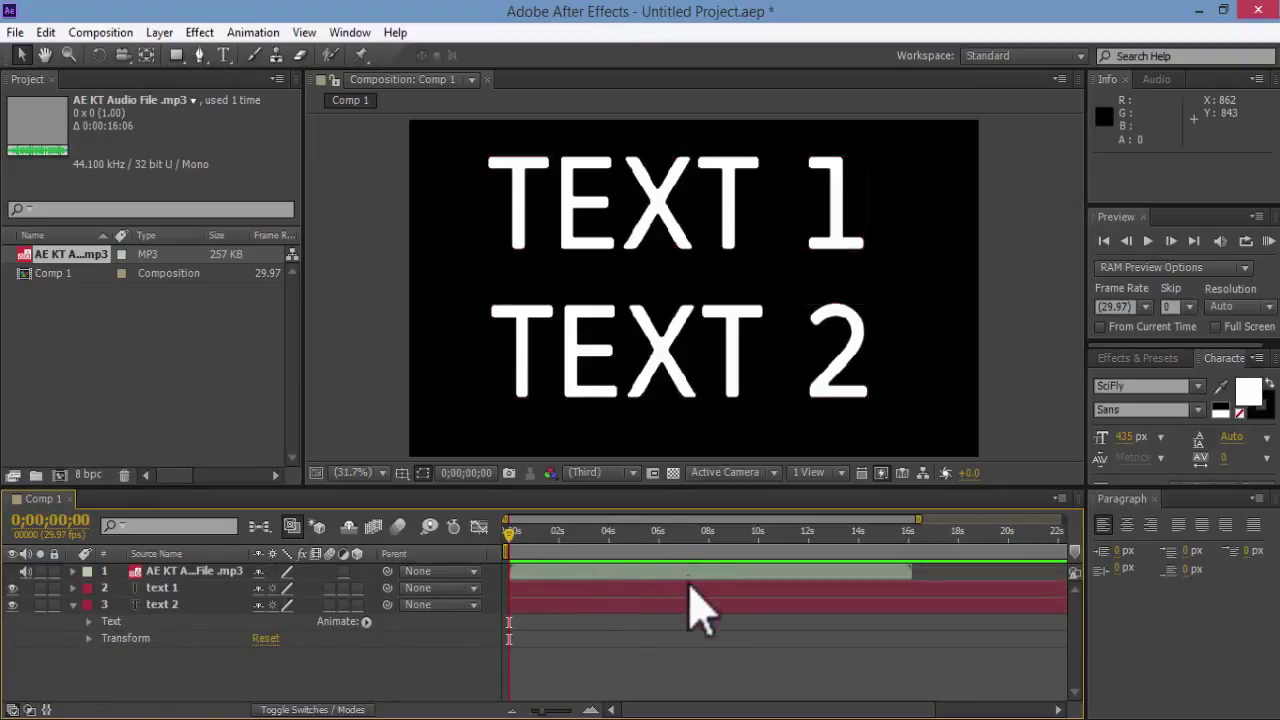
Step: Trim the text 1 layer to start at about 0;00;01;03 and end at about 0;00;16;14
drag(745, 589, 709, 603)
drag(511, 535, 812, 550)
mouse_move(762, 588)
mouse_down()
mouse_move(843, 591)
mouse_move(717, 594)
mouse_move(897, 588)
mouse_move(666, 591)
mouse_move(769, 590)
mouse_up()
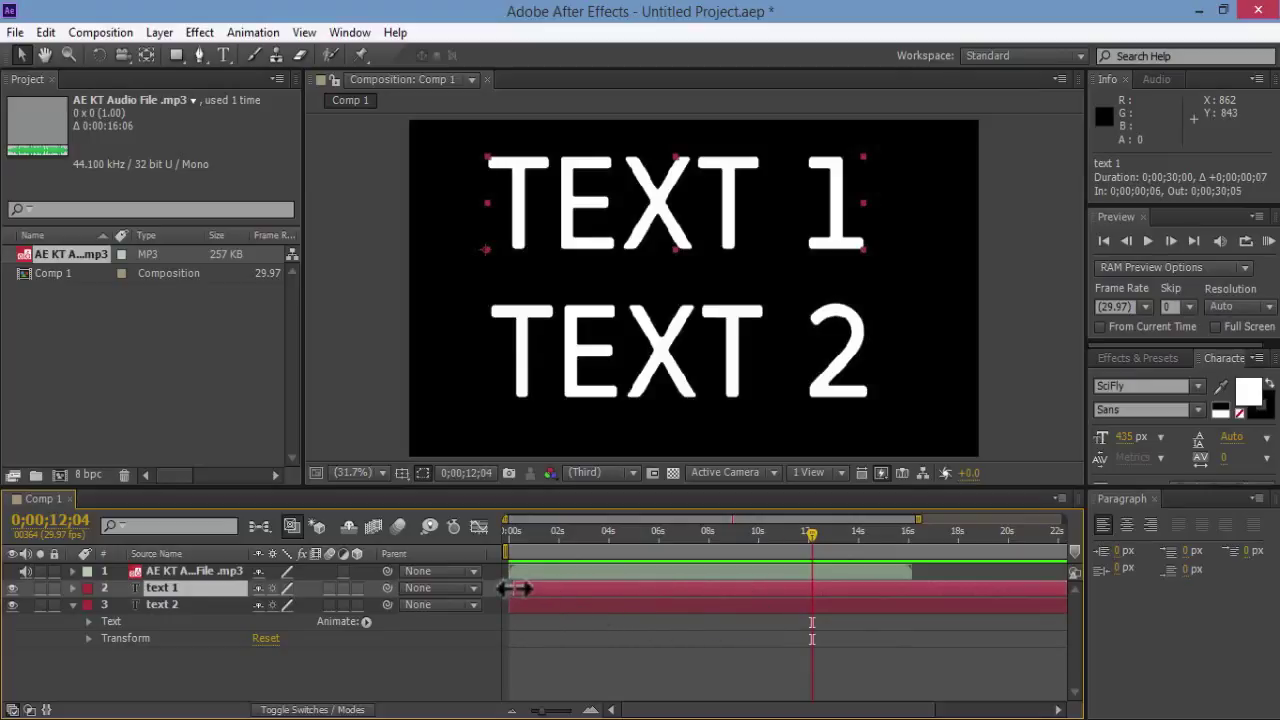
drag(656, 588, 607, 590)
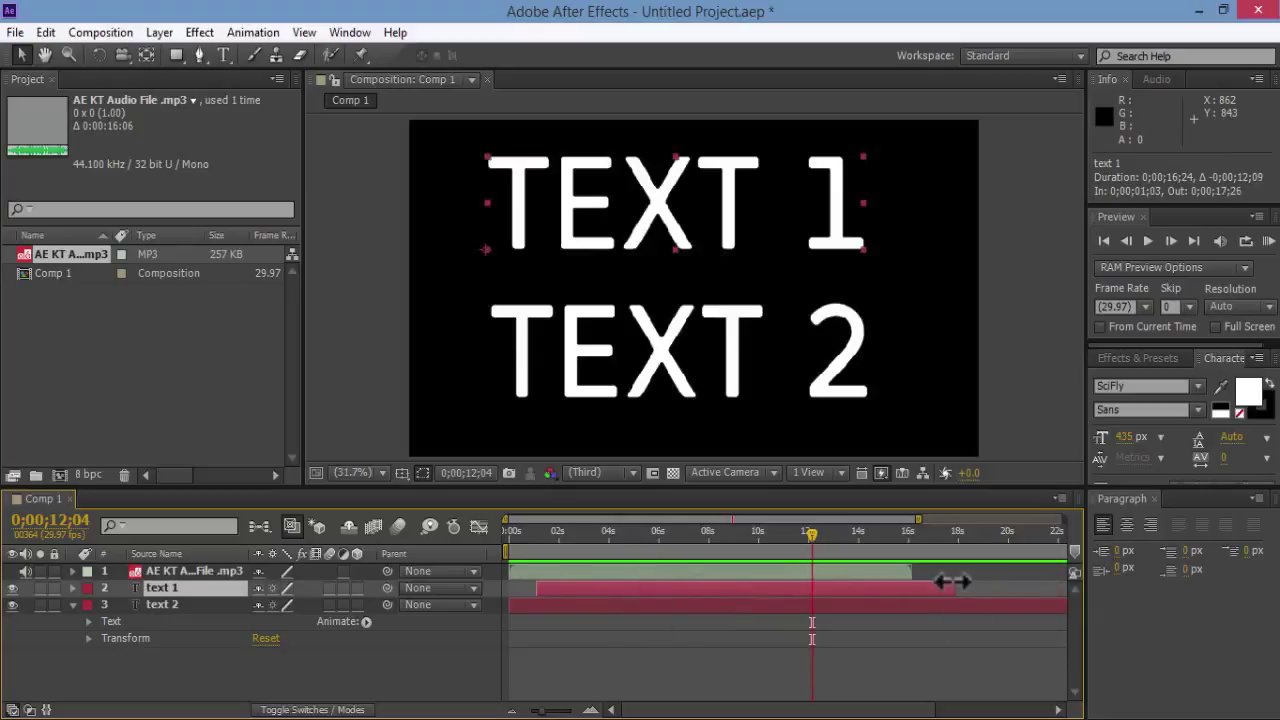
mouse_move(876, 582)
mouse_down()
mouse_move(758, 591)
mouse_move(864, 588)
mouse_up()
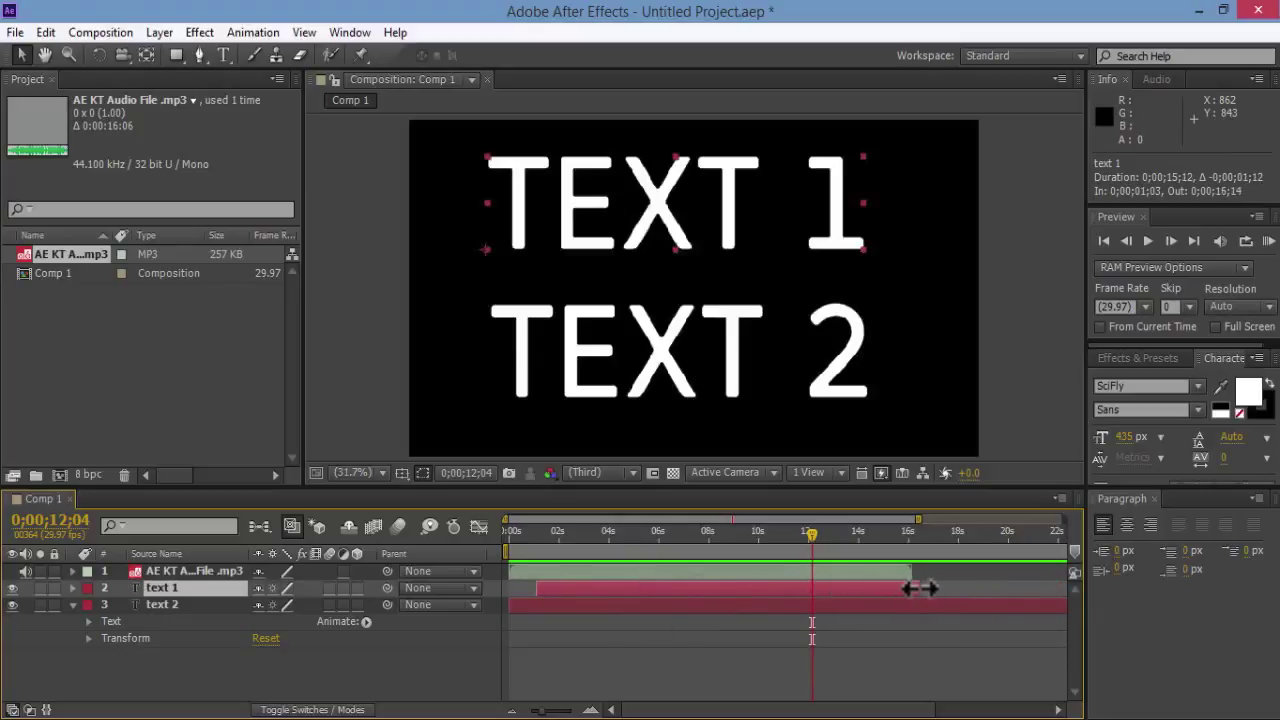
Step: Trim the text 1 layer at the current time so it starts at 0;00;04;09 and ends at 0;00;13;07
drag(815, 545, 617, 545)
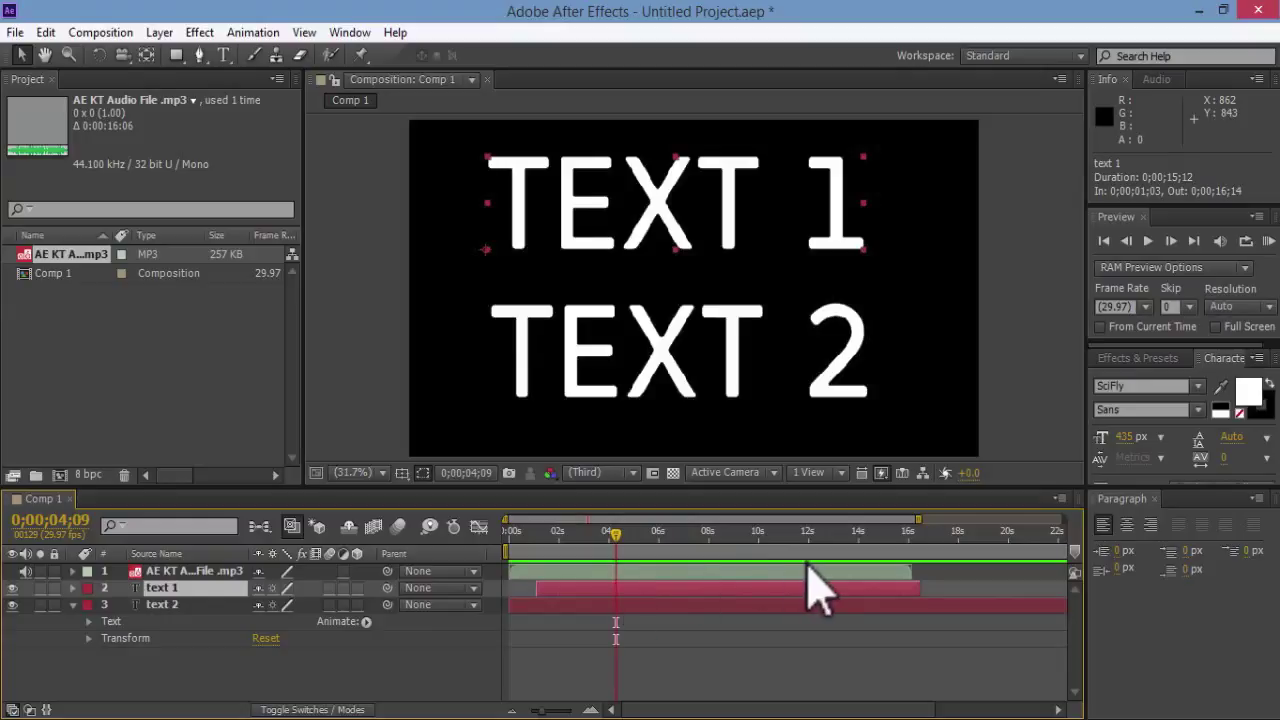
key(alt+bracketleft)
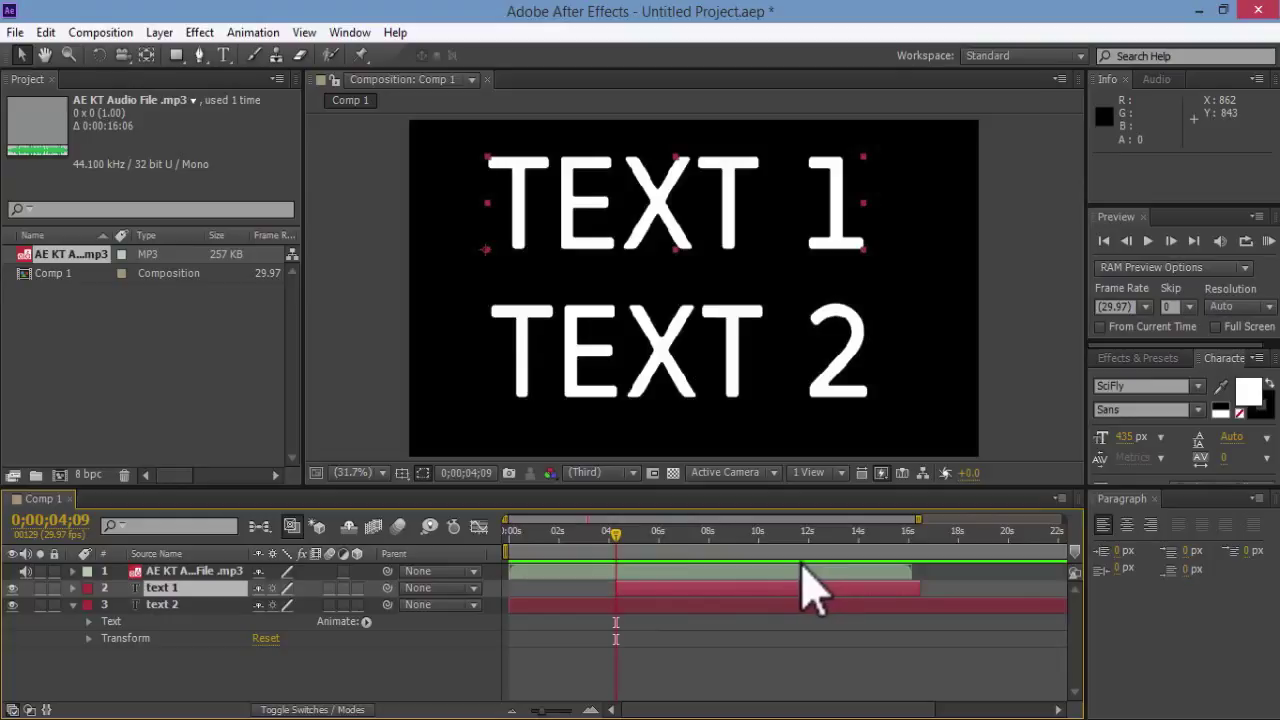
drag(618, 541, 842, 545)
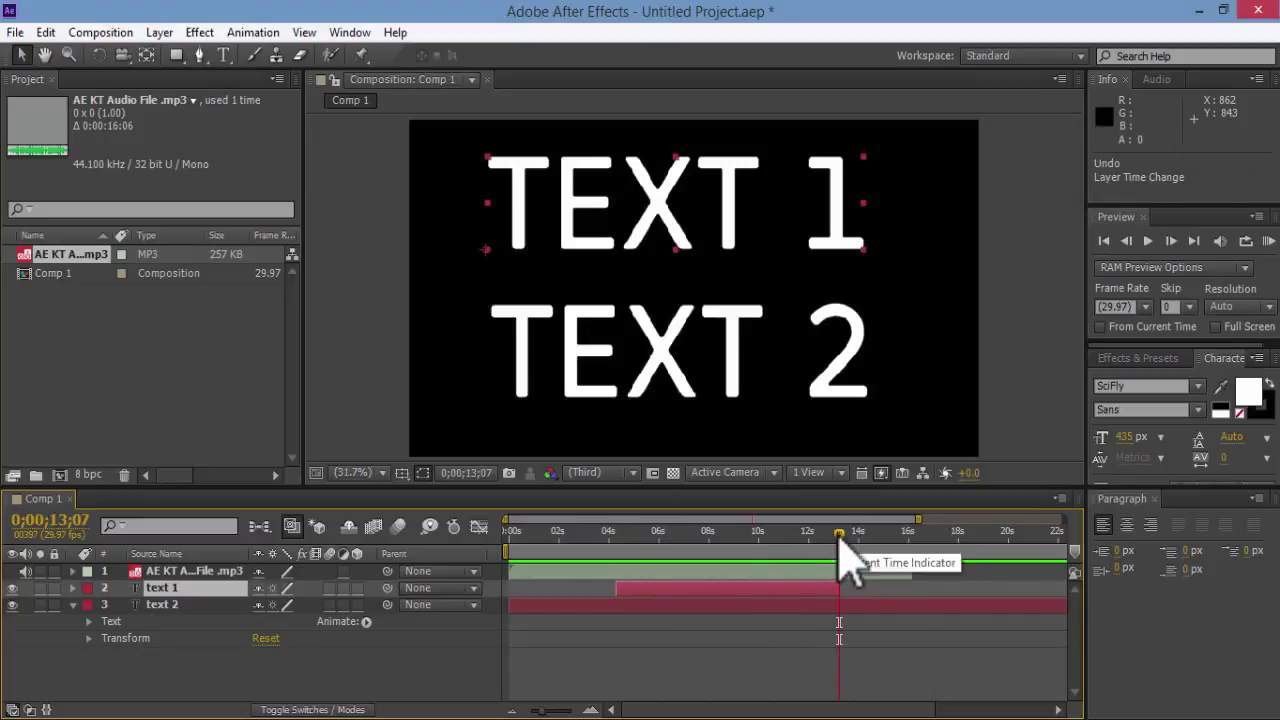
Step: Shift the whole text 1 layer to start at 0;00;01;14, and shift it again to end at 0;00;13;23
drag(842, 540, 545, 546)
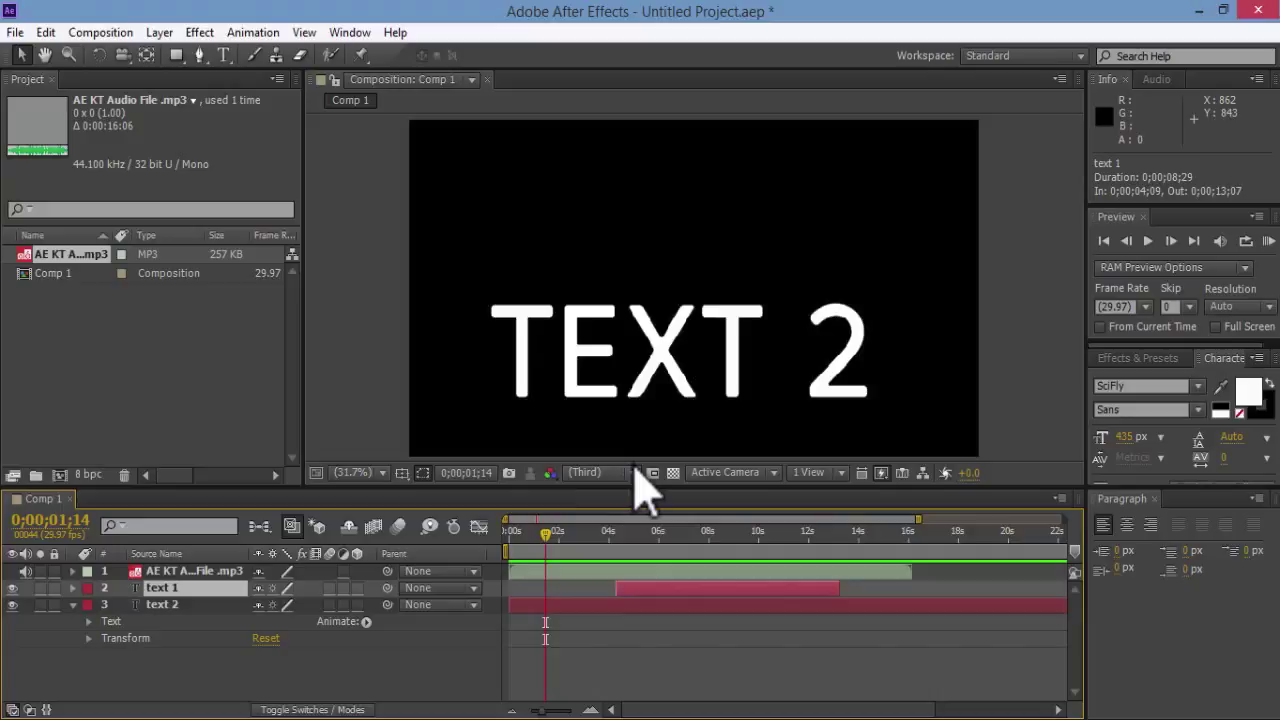
key(alt+Home)
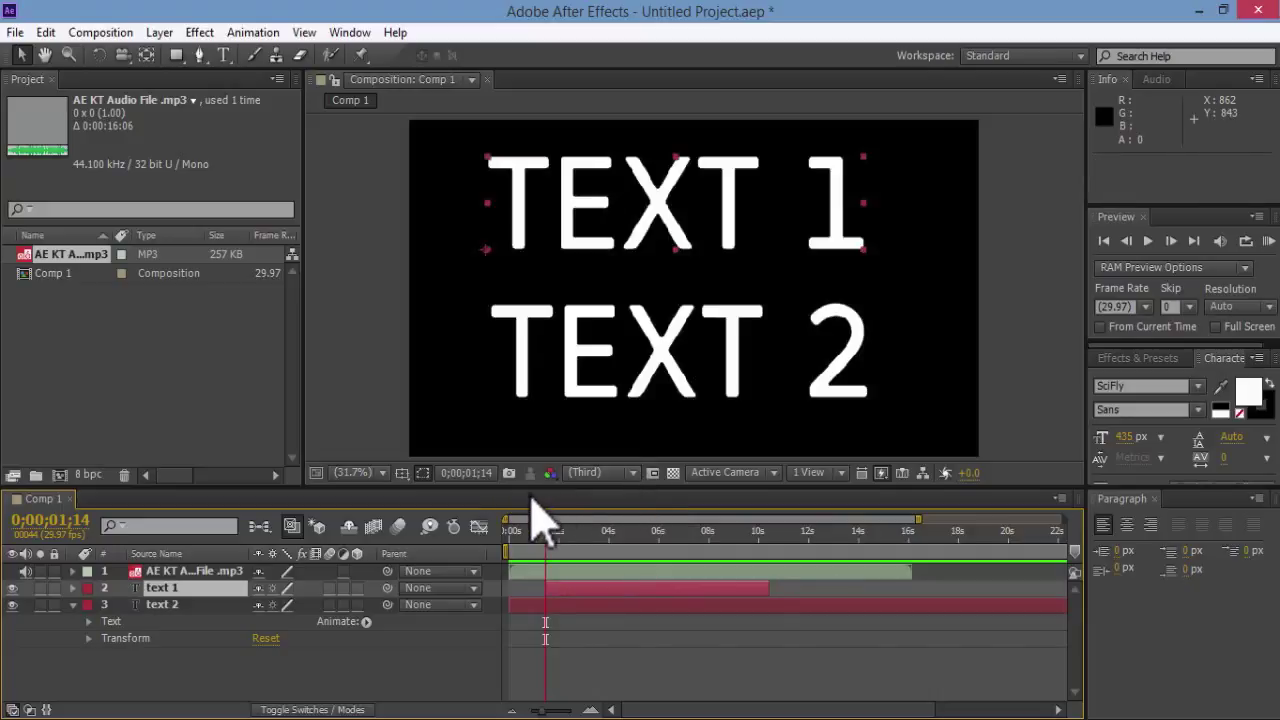
drag(544, 532, 852, 547)
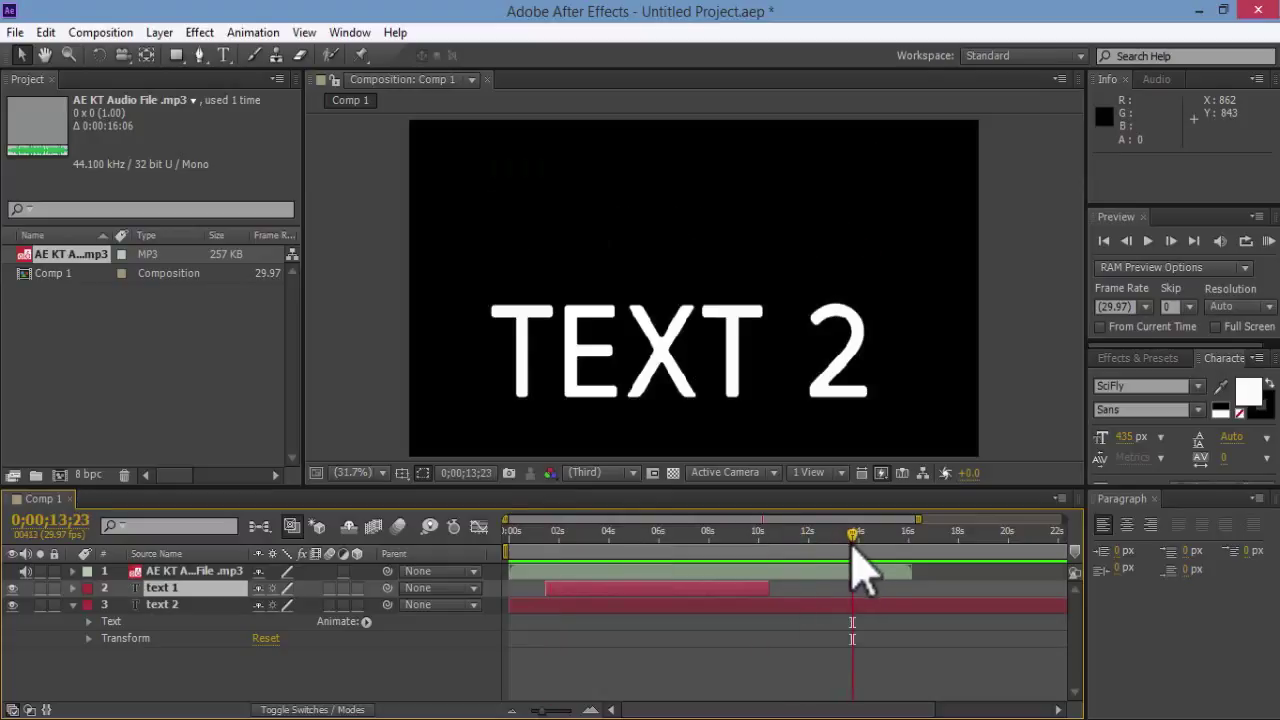
key(bracketright)
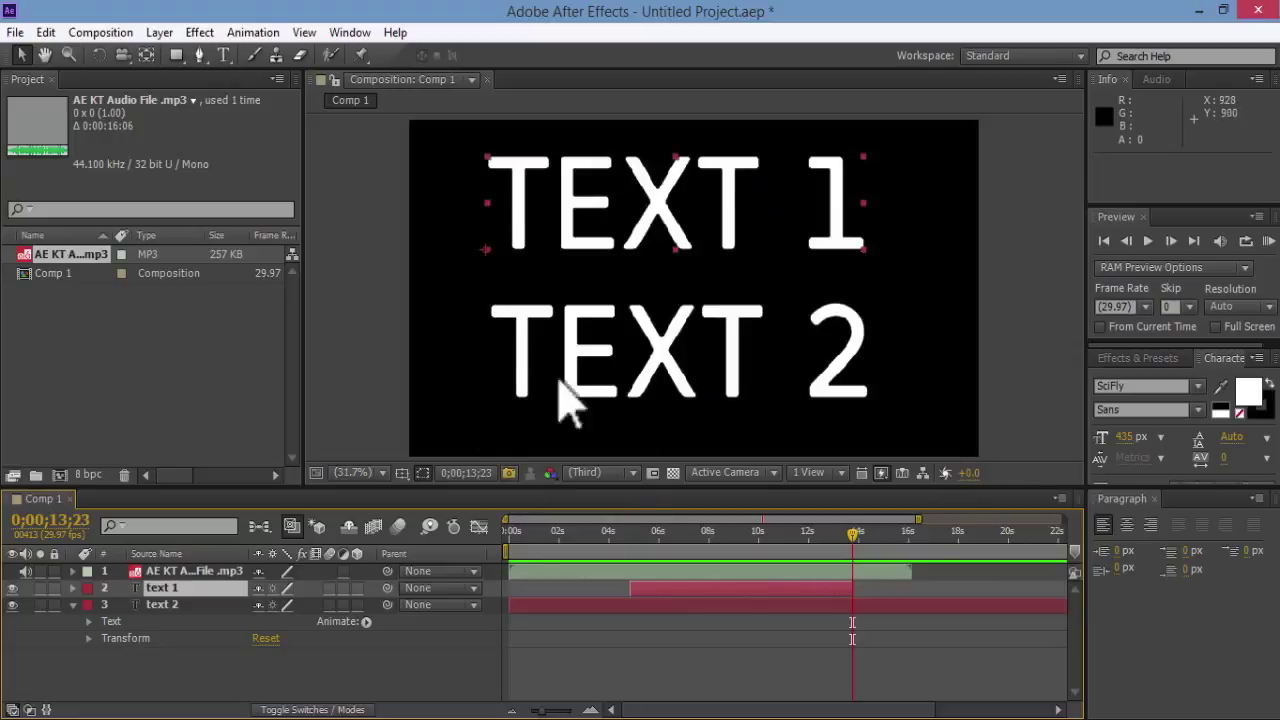
Step: Keyframe text 1's Position at 0;00;13;23 in its current place and at 0;00;11;15 off-screen at about -884, -6
click(818, 373)
click(910, 295)
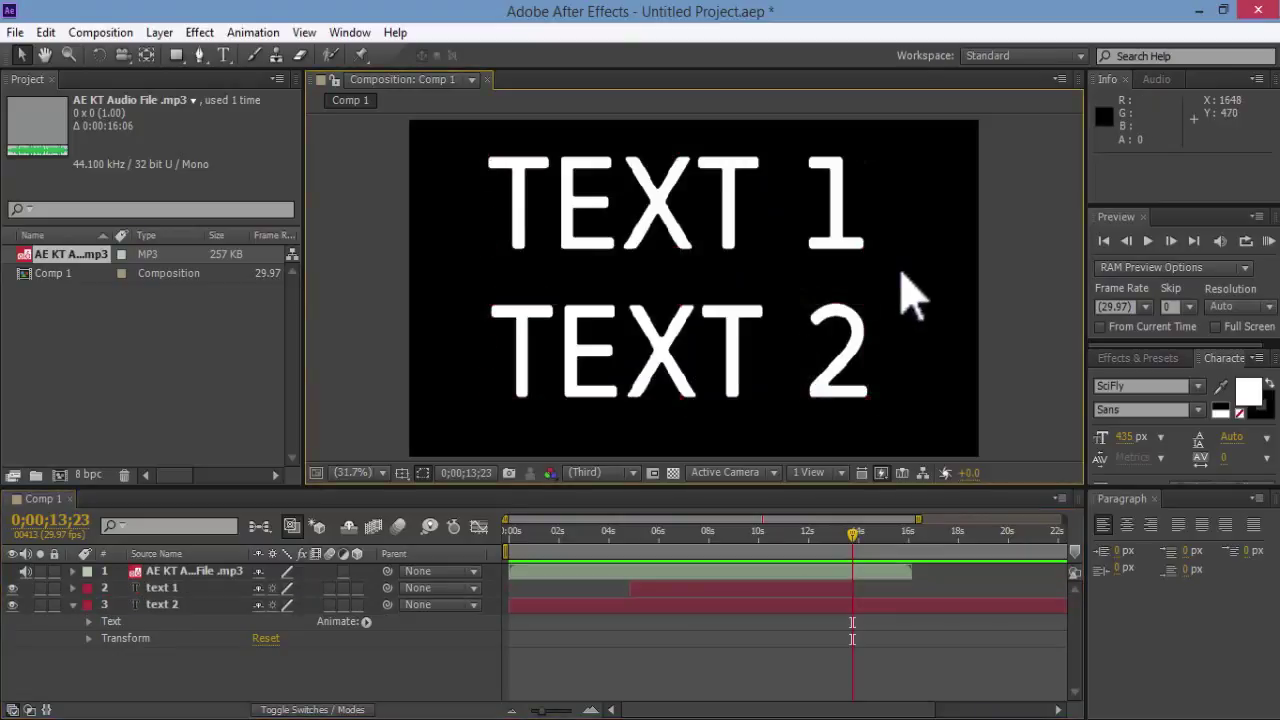
click(175, 588)
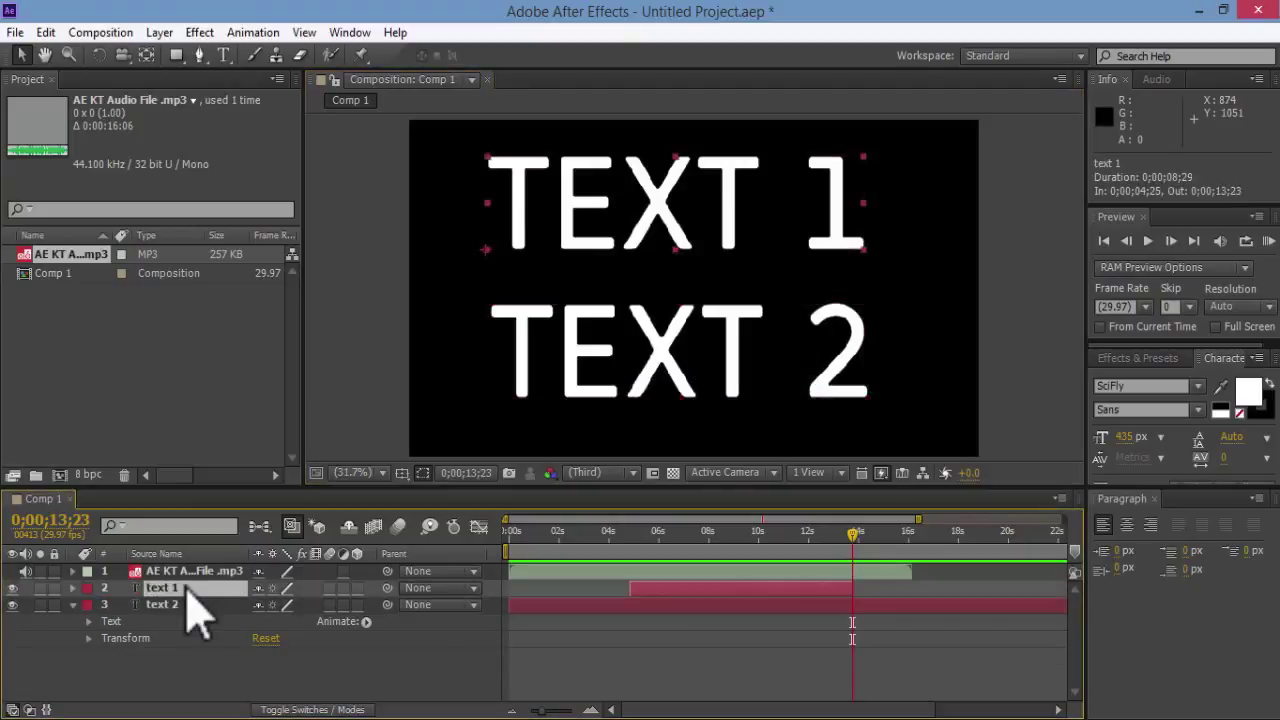
key(p)
click(121, 604)
drag(654, 229, 301, 166)
key(ctrl+z)
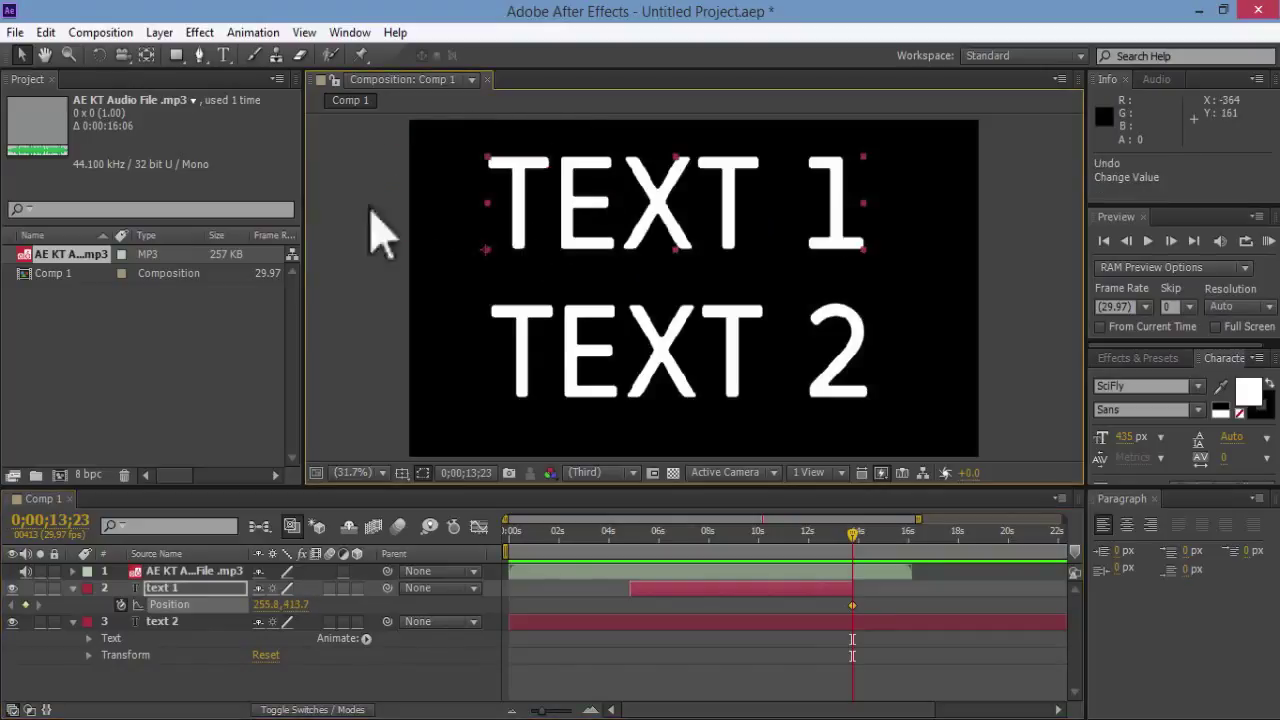
click(797, 534)
drag(660, 285, 329, 86)
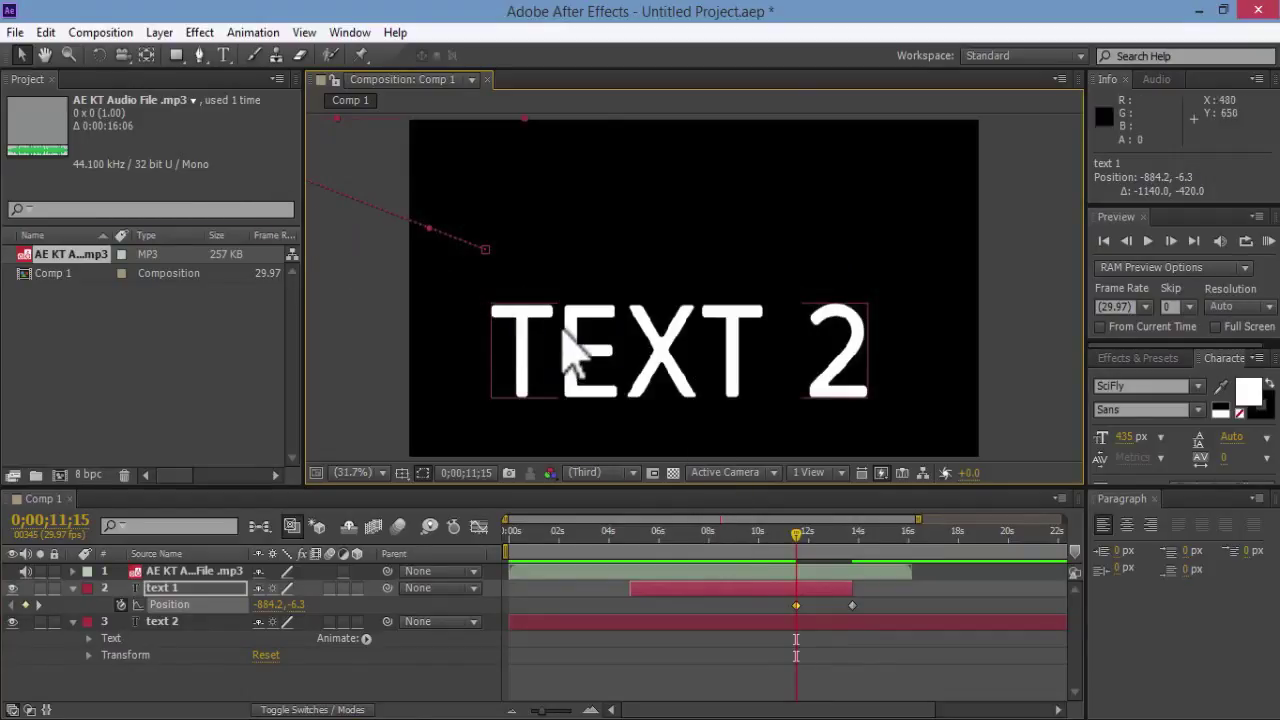
Step: Move the TEXT 2 text to about 313, 938 and play the composition, including a RAM Preview
mouse_move(571, 329)
mouse_down()
mouse_move(613, 305)
mouse_move(577, 188)
mouse_move(500, 313)
mouse_move(663, 306)
mouse_move(584, 342)
mouse_up()
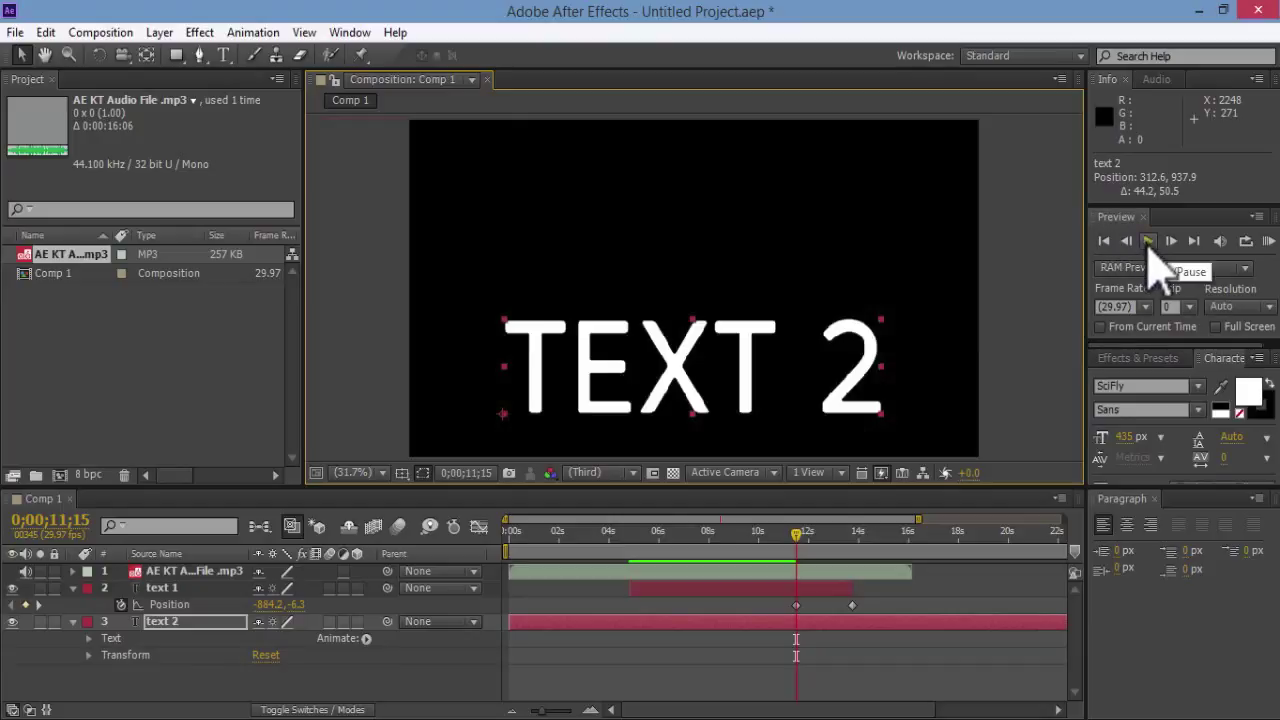
click(1149, 249)
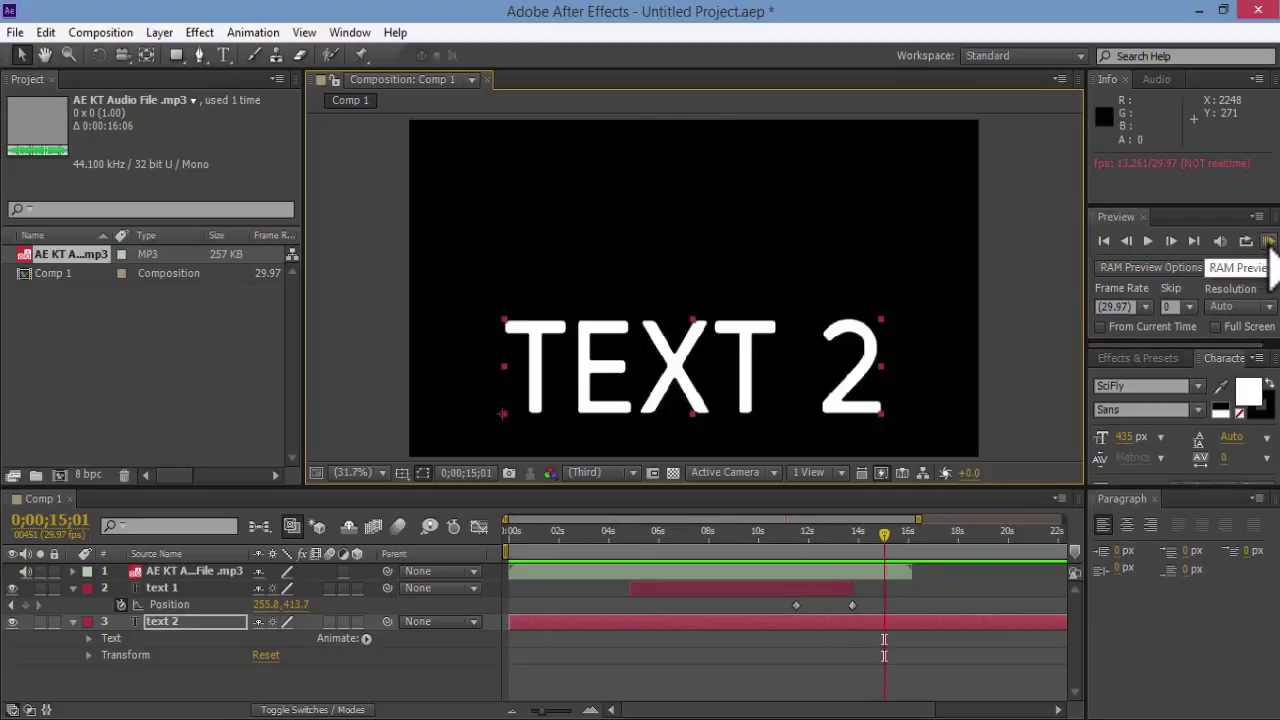
click(1271, 247)
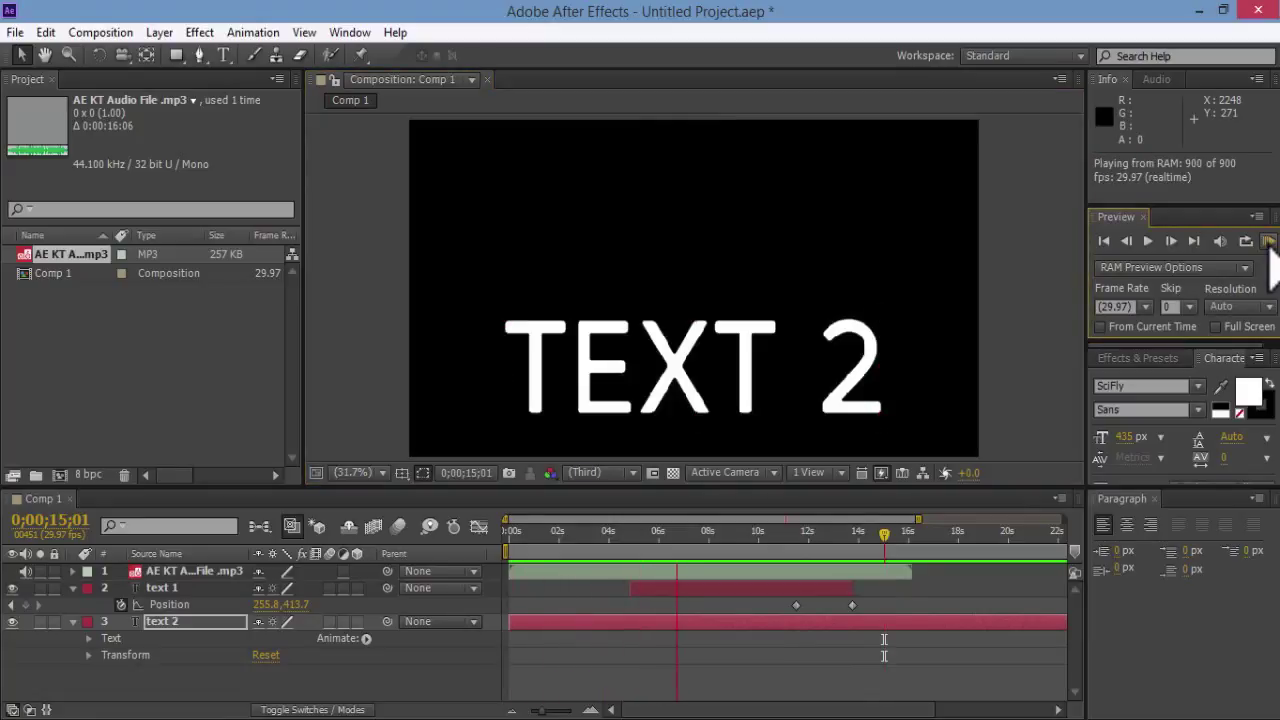
click(1268, 243)
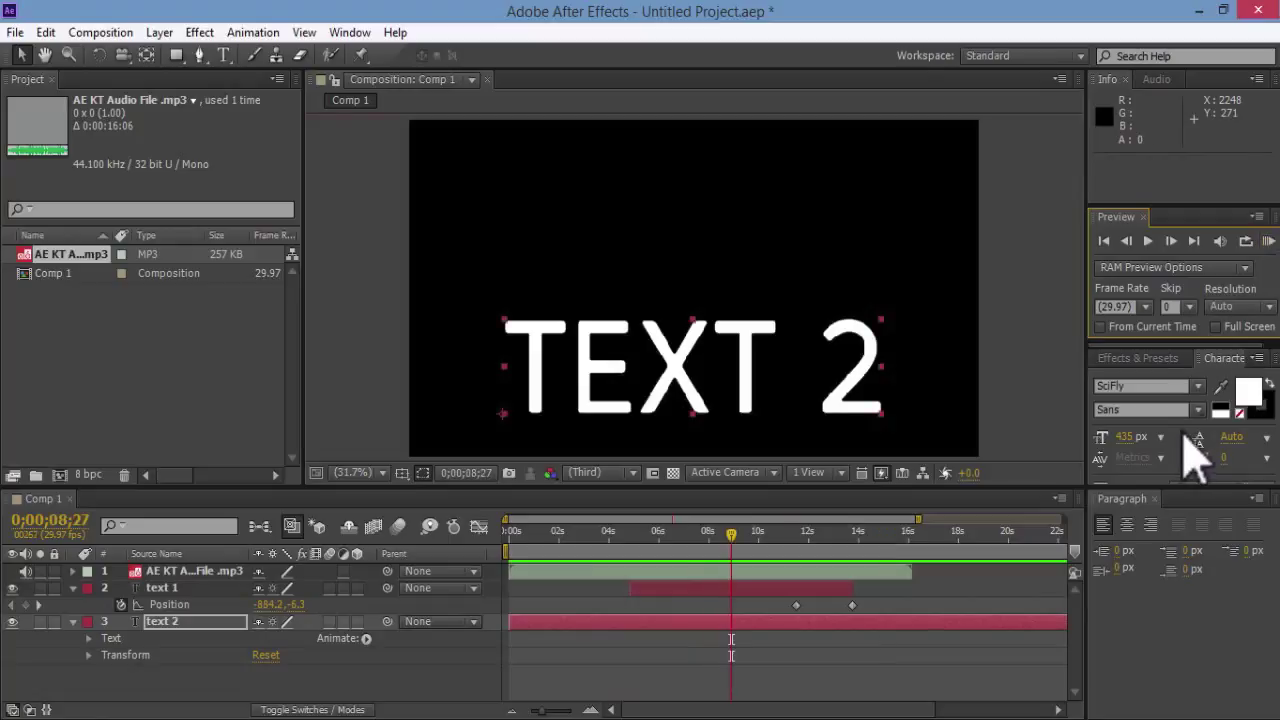
Step: Close the Effects & Presets panel, restore it to the workspace, and check the list of available panels
click(1146, 359)
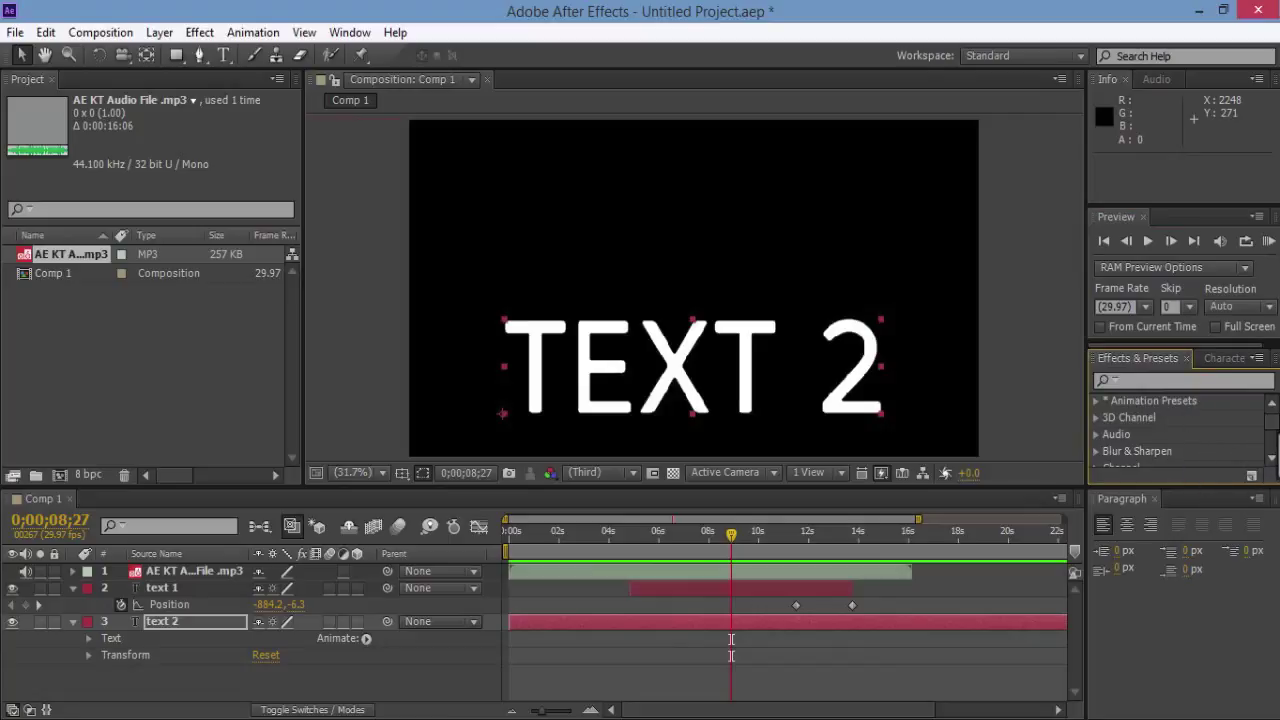
mouse_move(1274, 437)
mouse_down()
mouse_move(1274, 452)
mouse_move(1276, 421)
mouse_up()
click(1187, 359)
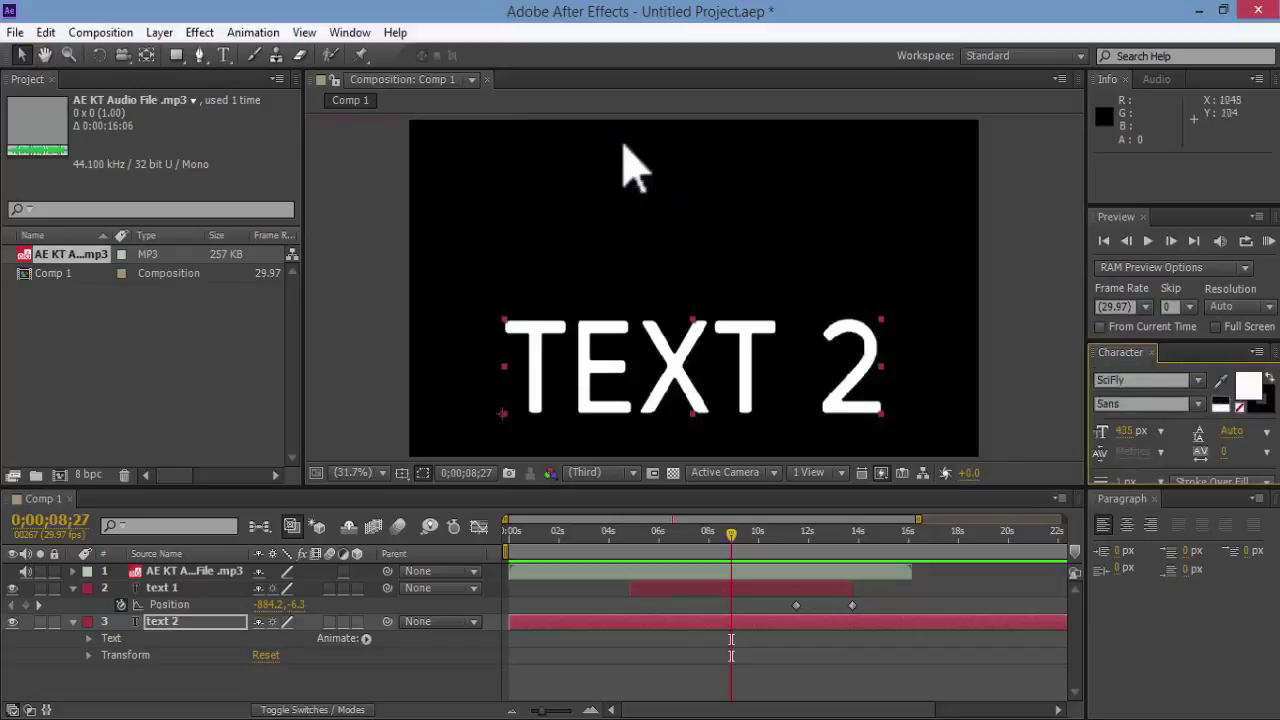
click(350, 32)
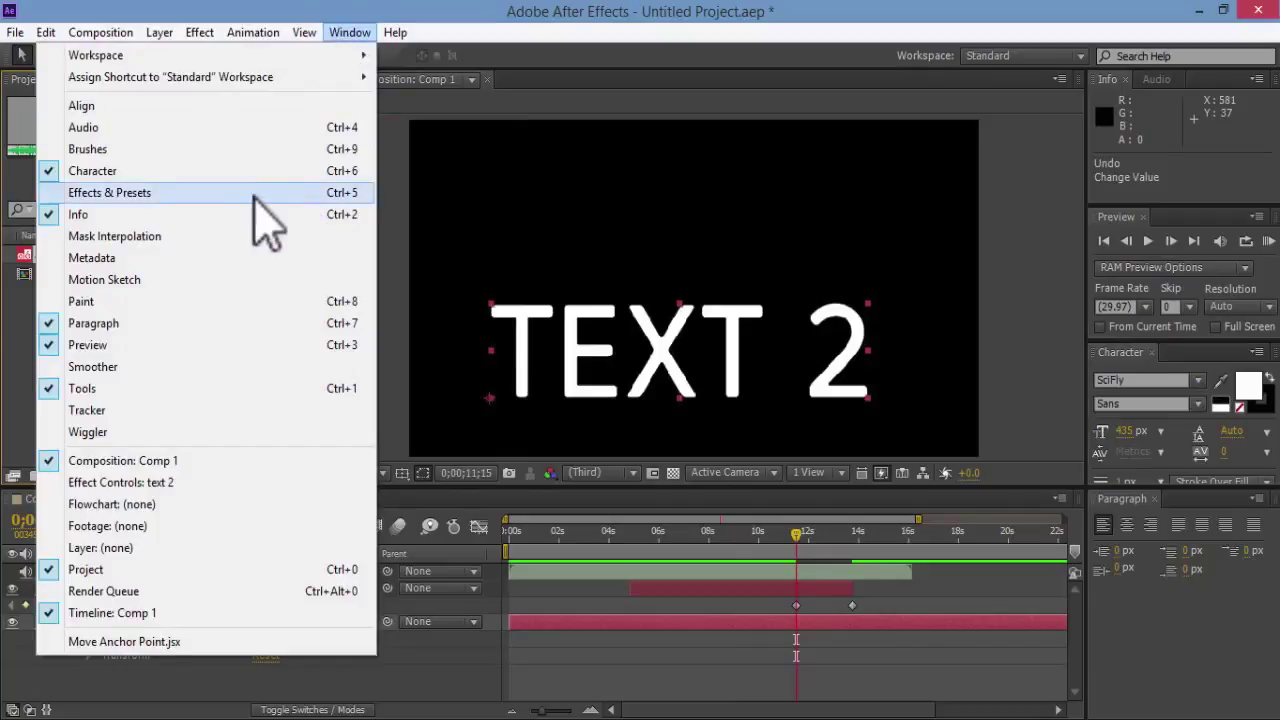
click(252, 193)
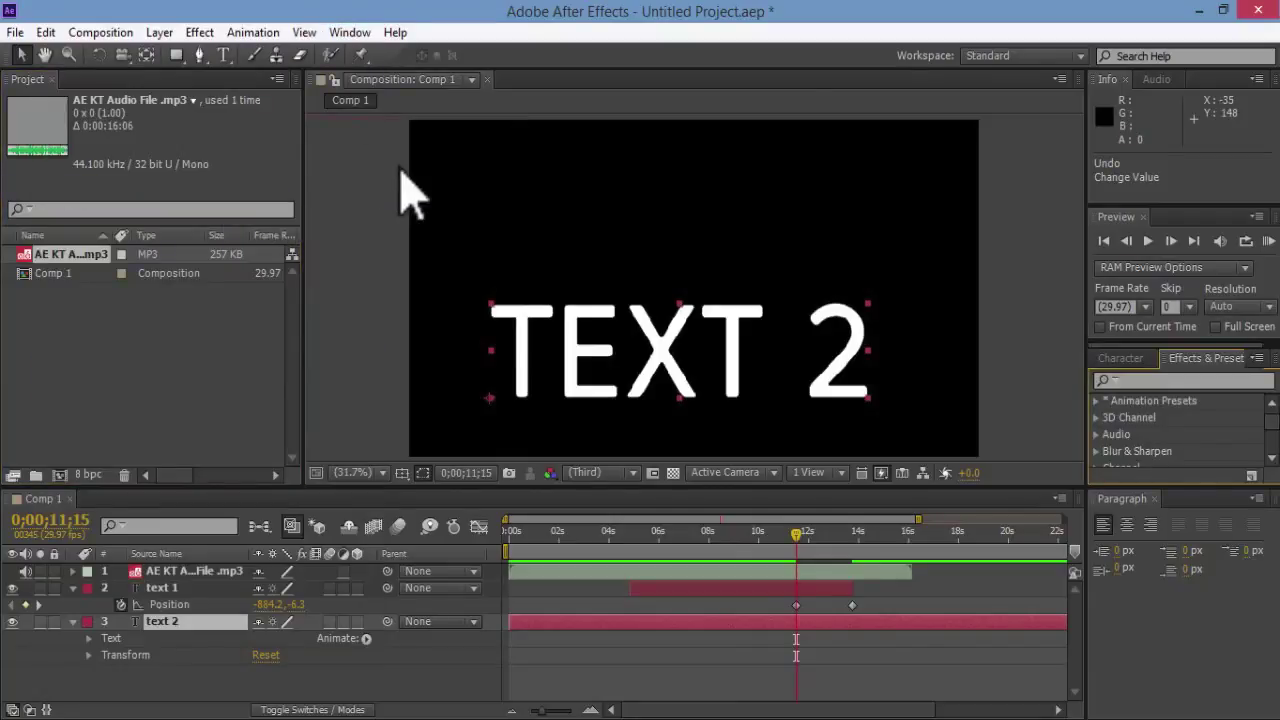
click(366, 32)
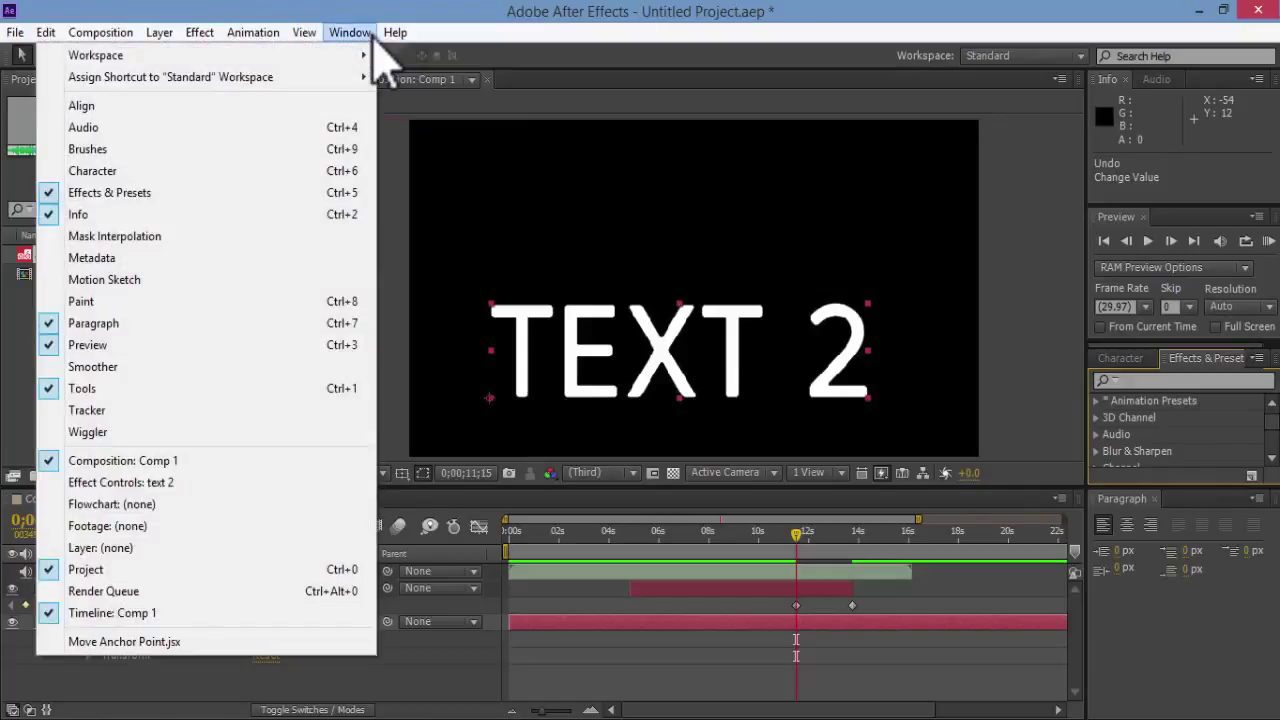
Step: Add the Align panel to the workspace and bring the Character panel to the front of its group
click(232, 106)
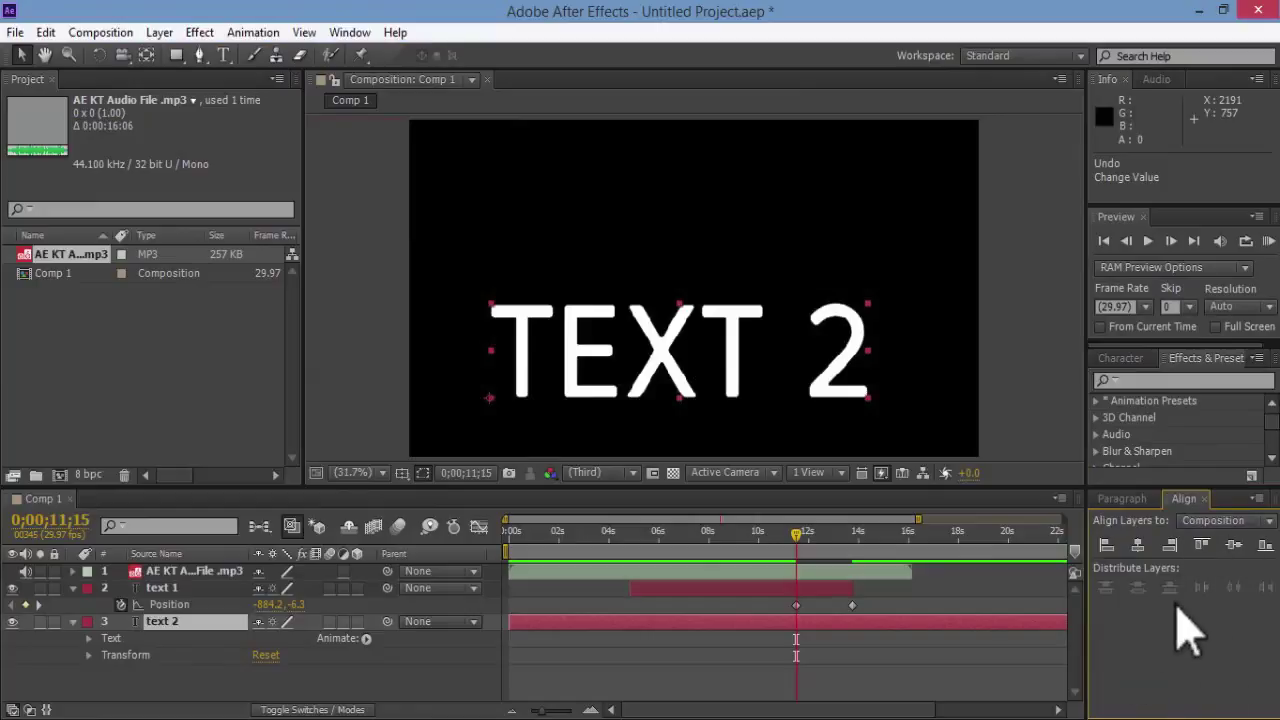
click(1110, 359)
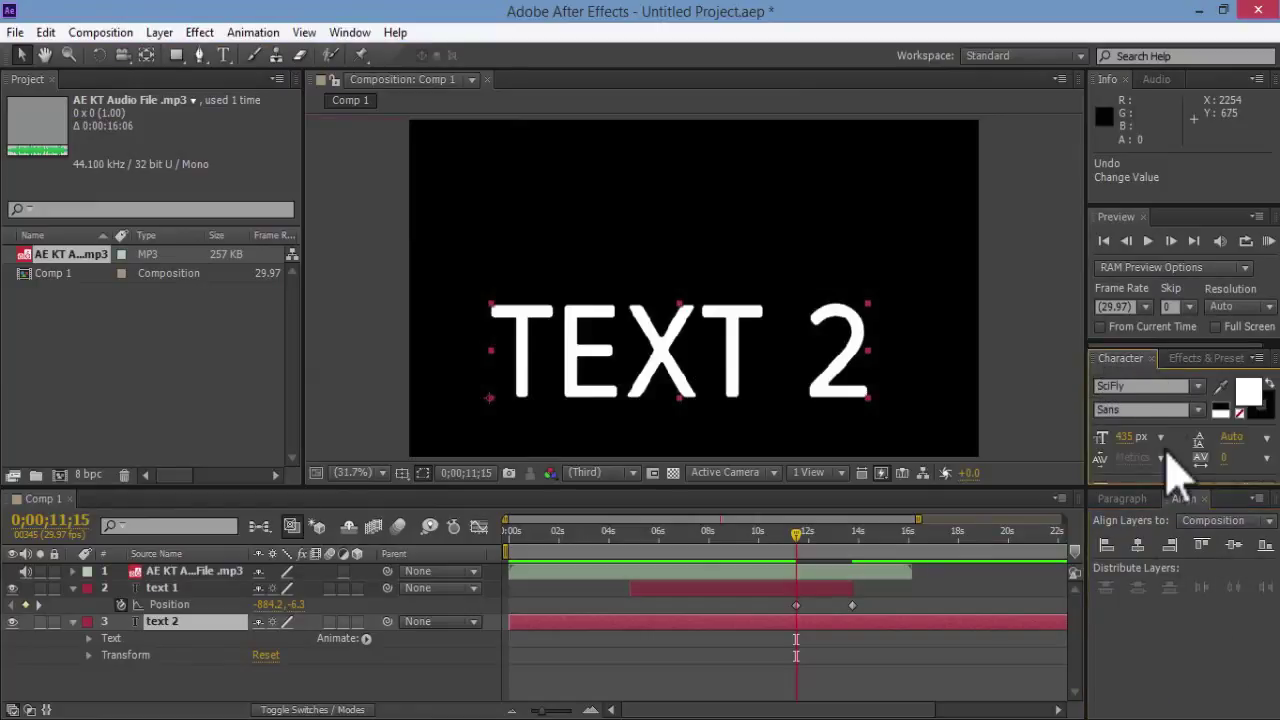
Step: Open the Move Anchor Point.jsx script panel and dock it in the same group as Info and Audio
click(350, 32)
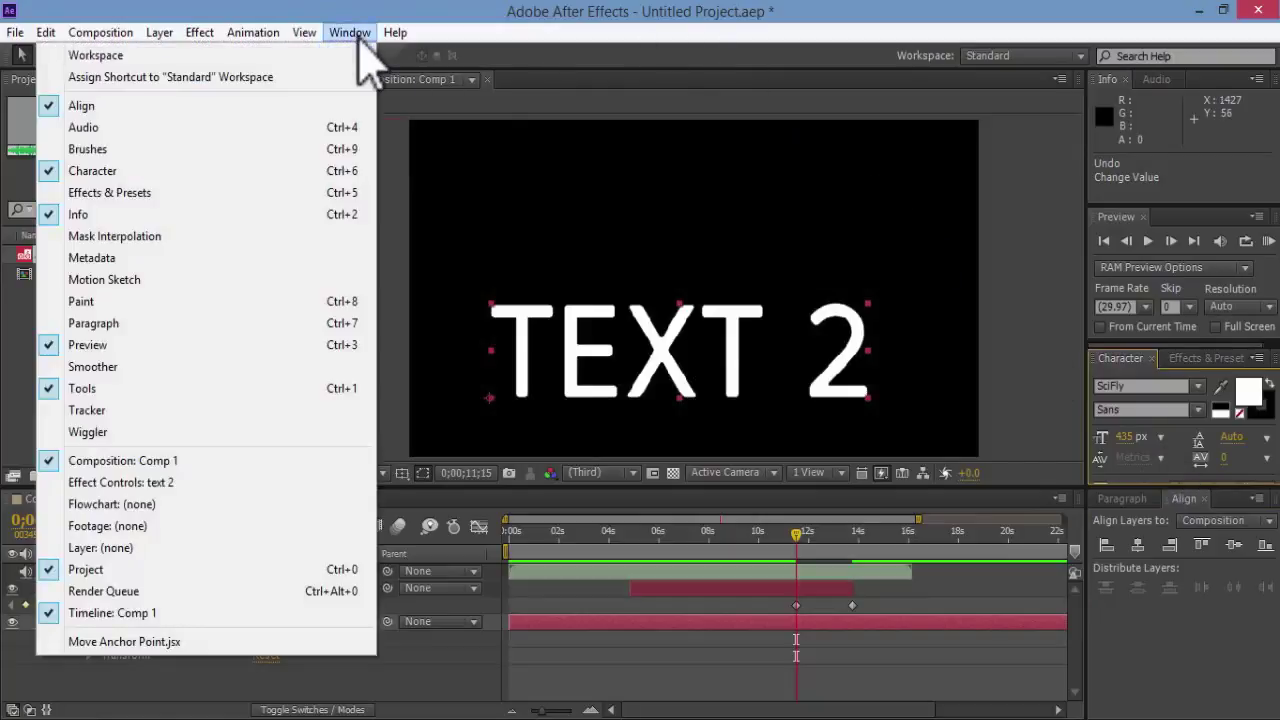
click(290, 643)
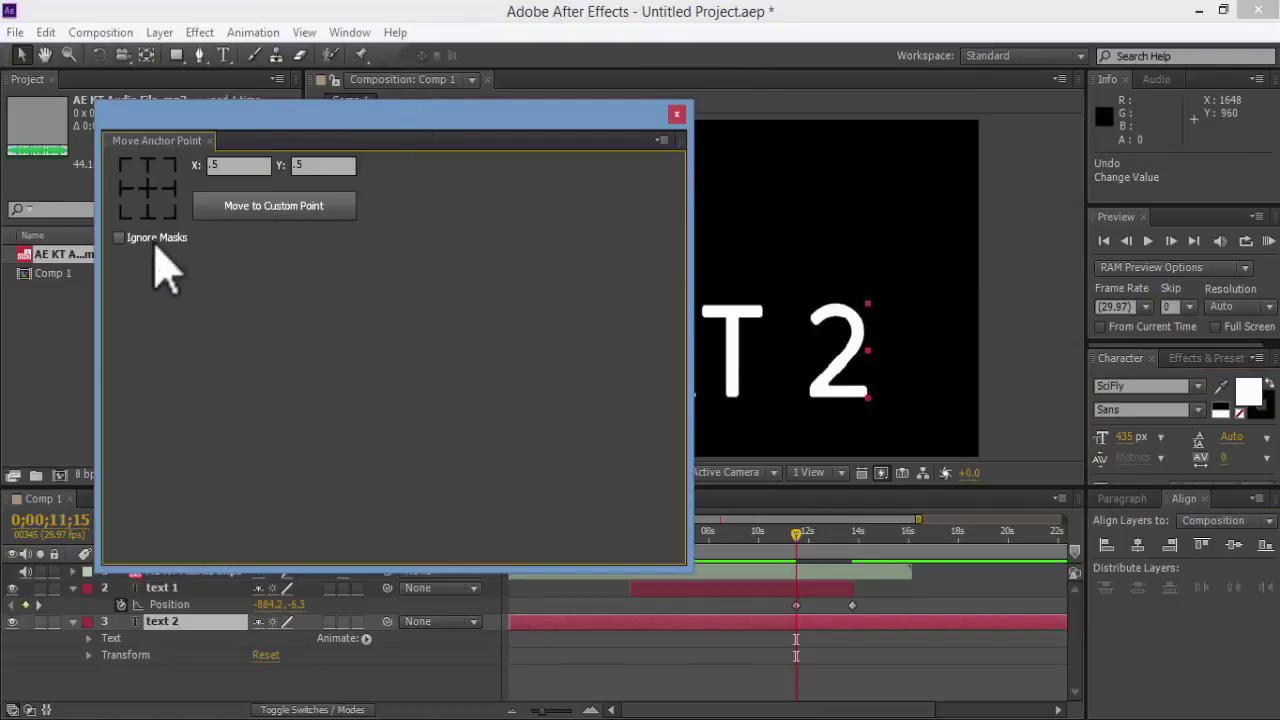
drag(140, 142, 997, 170)
click(1116, 106)
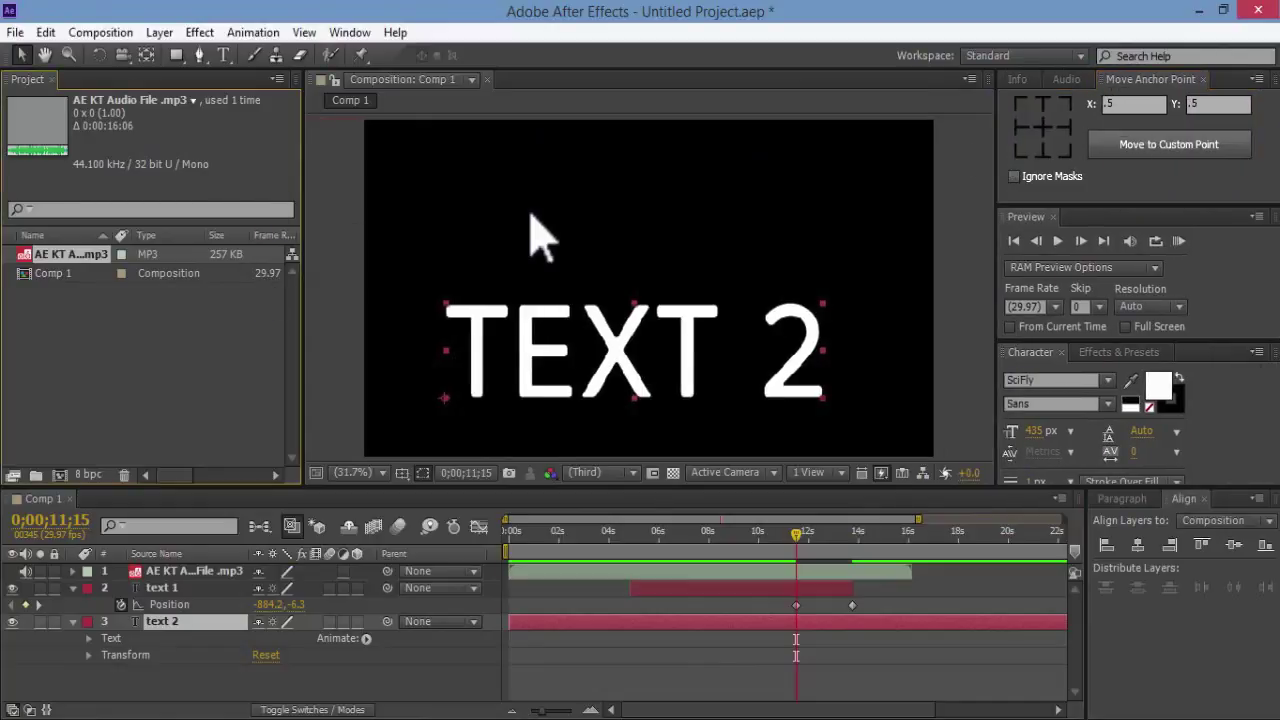
Step: Deselect the text 2 layer, switch to Effects & Presets, and return to the Character panel
click(545, 240)
click(1119, 352)
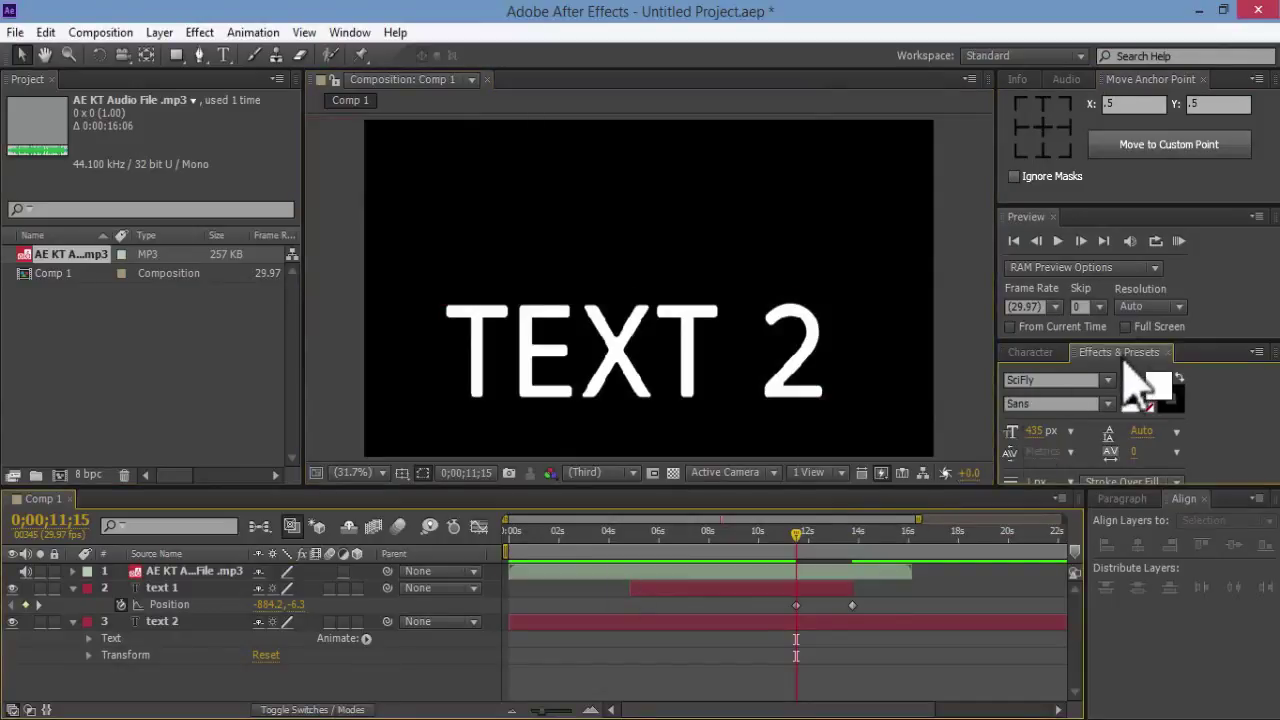
click(1030, 352)
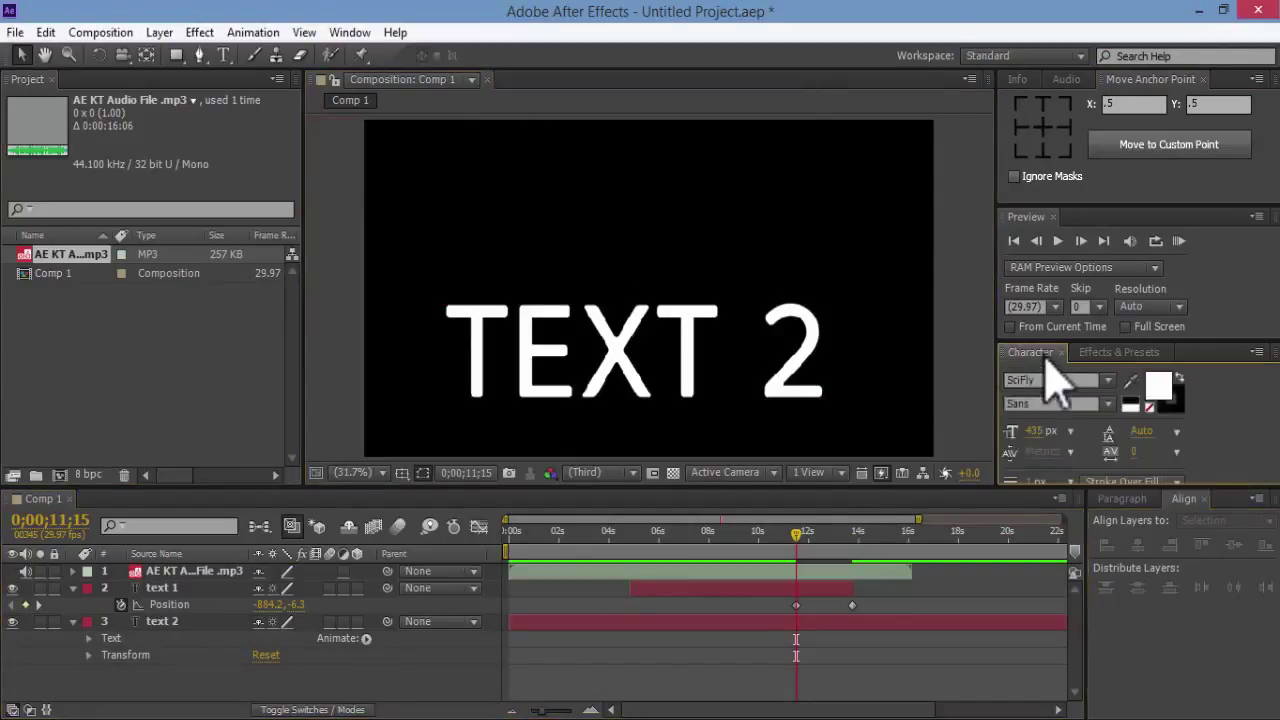